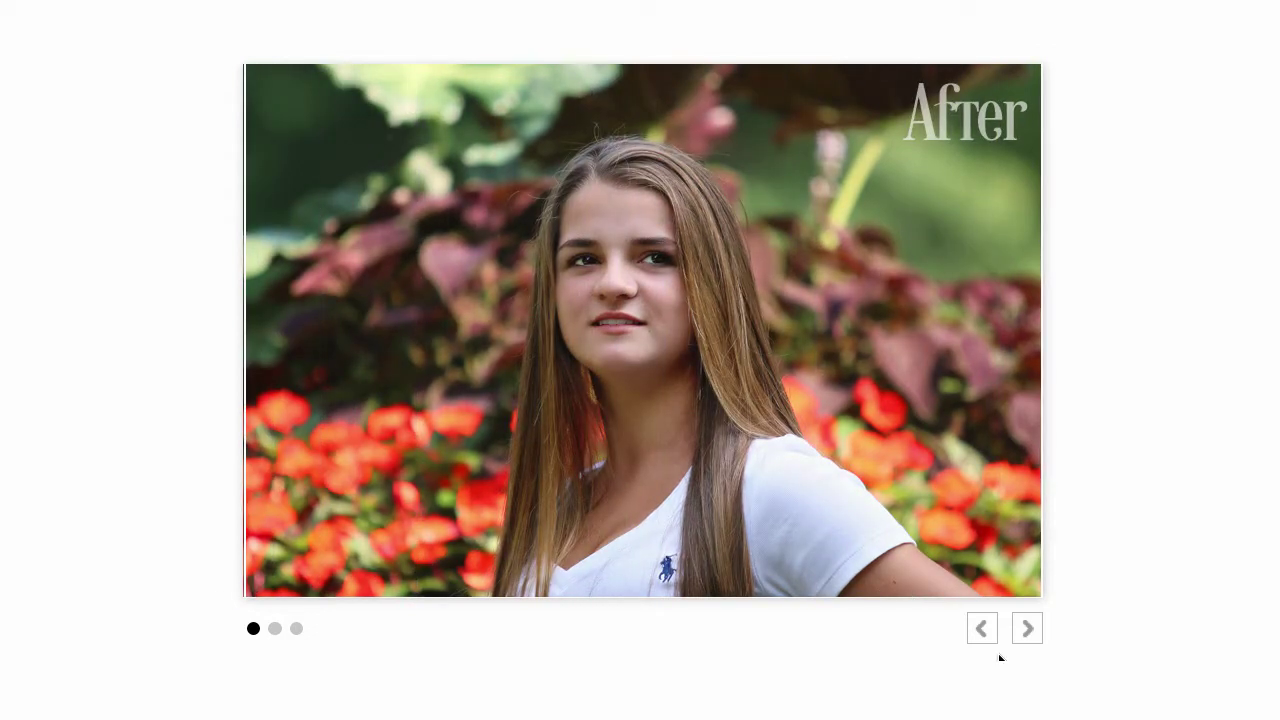
# Step: Step through the second and third before/after sample photos to reach the Clarity title
pyautogui.click(1022, 634)
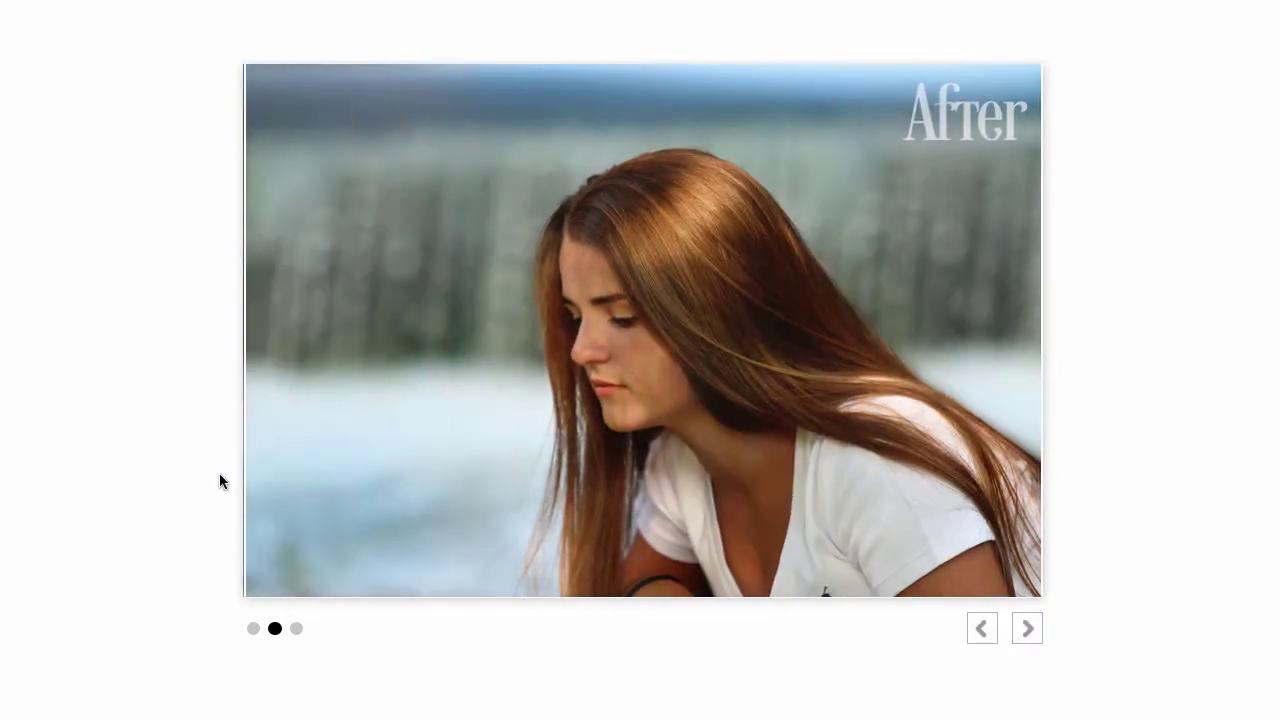
pyautogui.click(1029, 633)
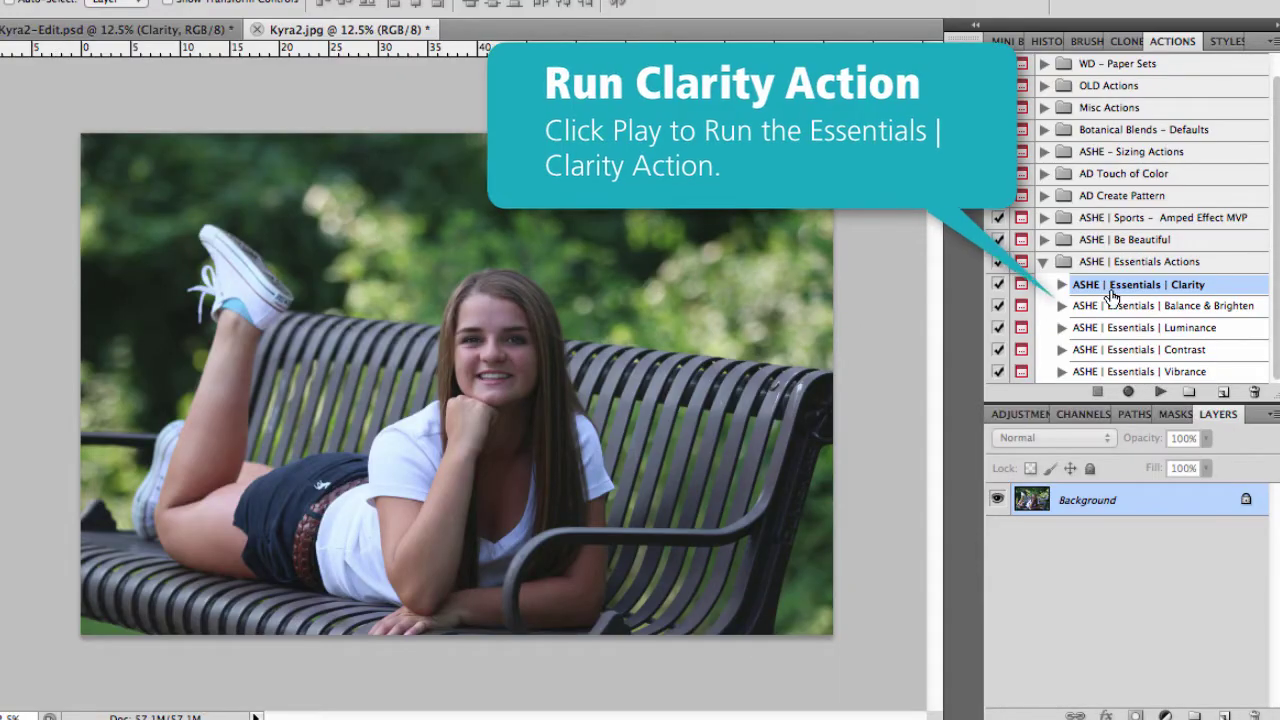
# Step: Run the Essentials Clarity action and lower the Hard Light Clarity layer to 15% opacity
pyautogui.click(1160, 391)
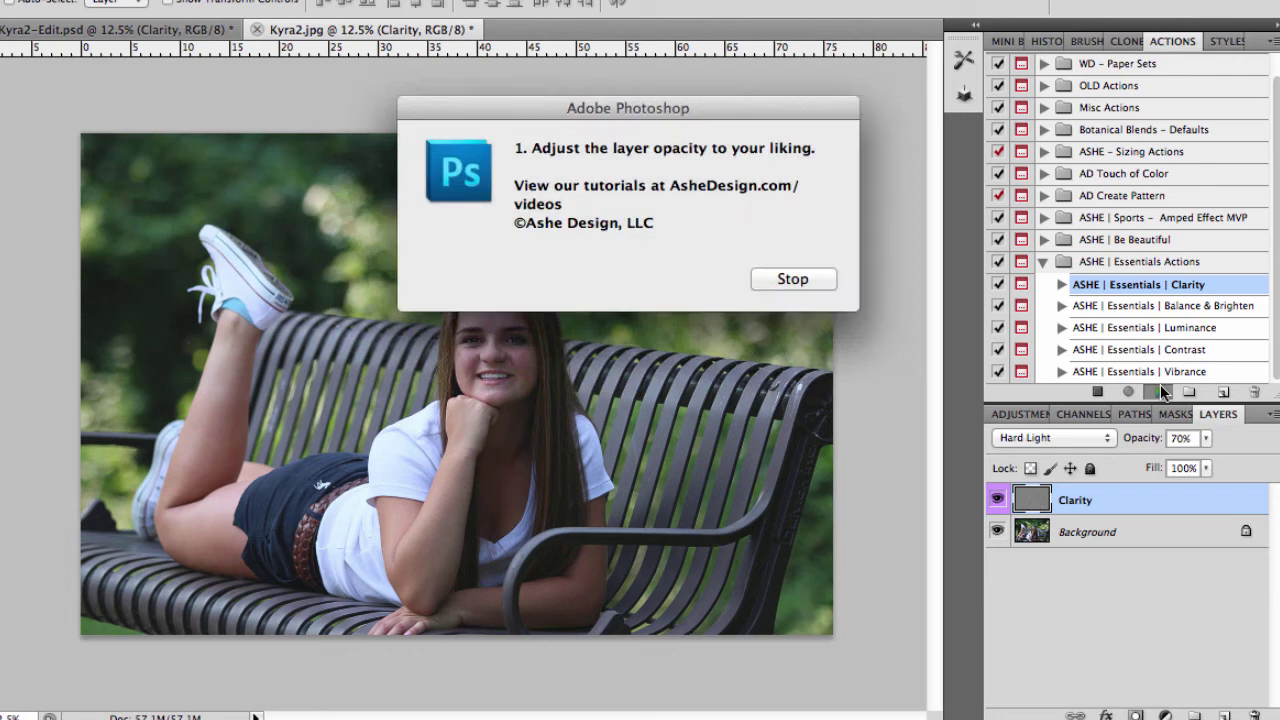
pyautogui.click(793, 280)
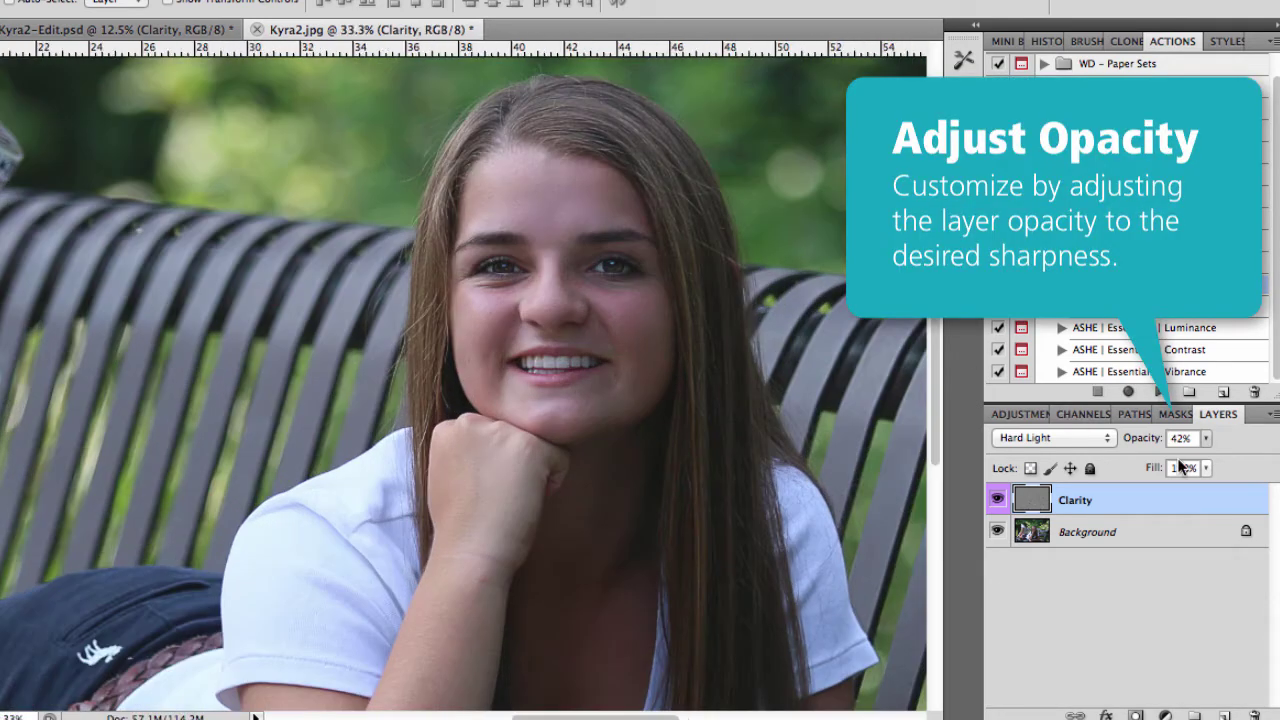
pyautogui.click(1206, 439)
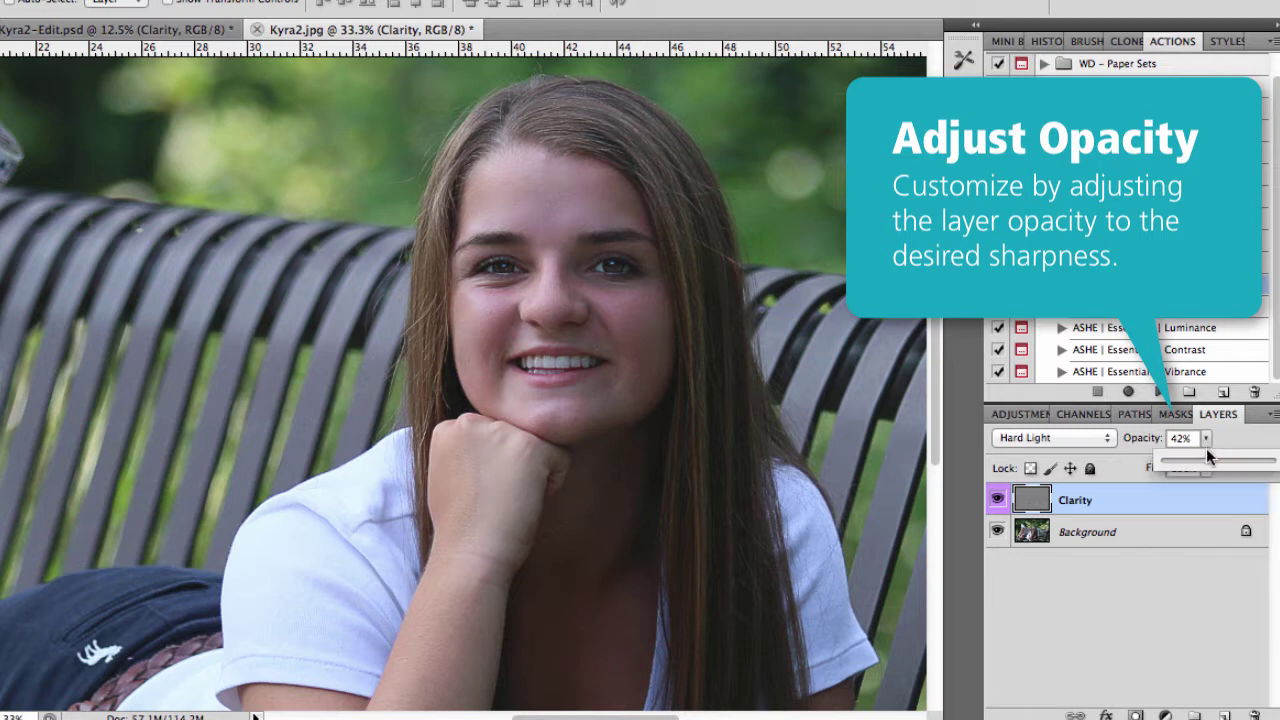
pyautogui.moveTo(1211, 462)
pyautogui.mouseDown()
pyautogui.moveTo(1272, 461)
pyautogui.moveTo(1191, 466)
pyautogui.mouseUp()
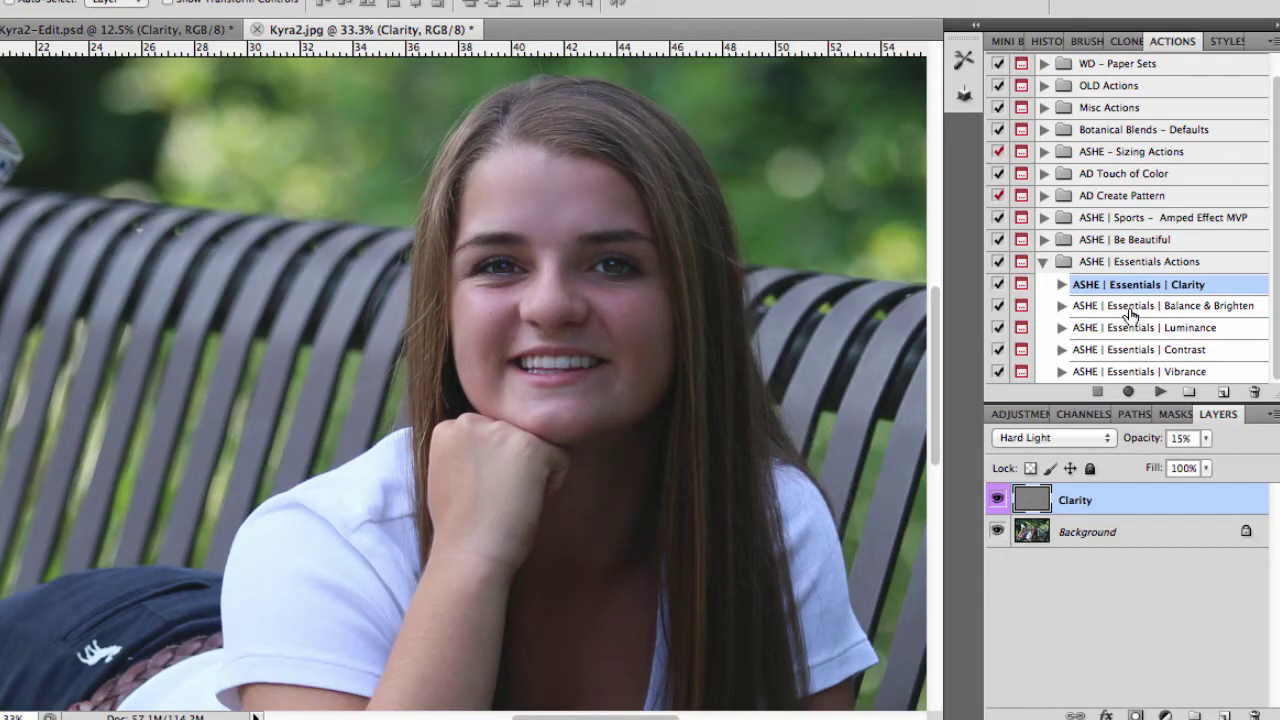
# Step: Run Balance & Brighten, find the lightest spot with the black Levels slider, then reset it to 0
pyautogui.click(1129, 307)
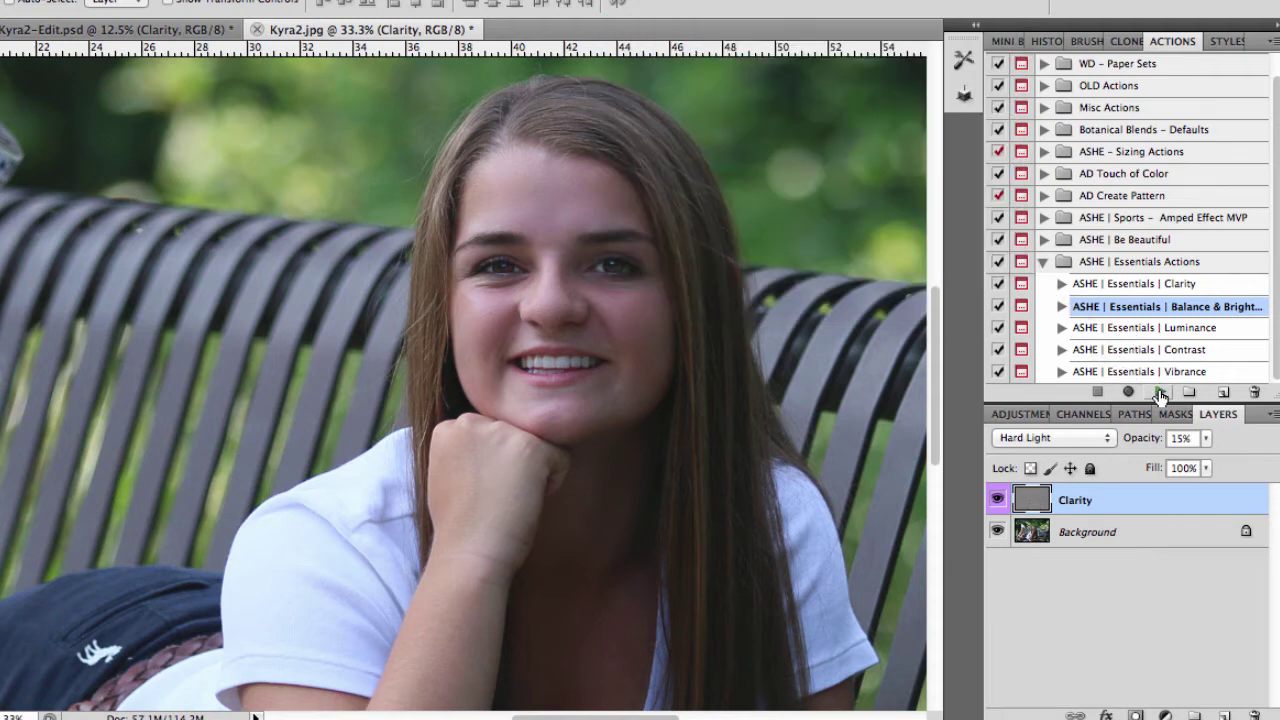
pyautogui.click(1159, 391)
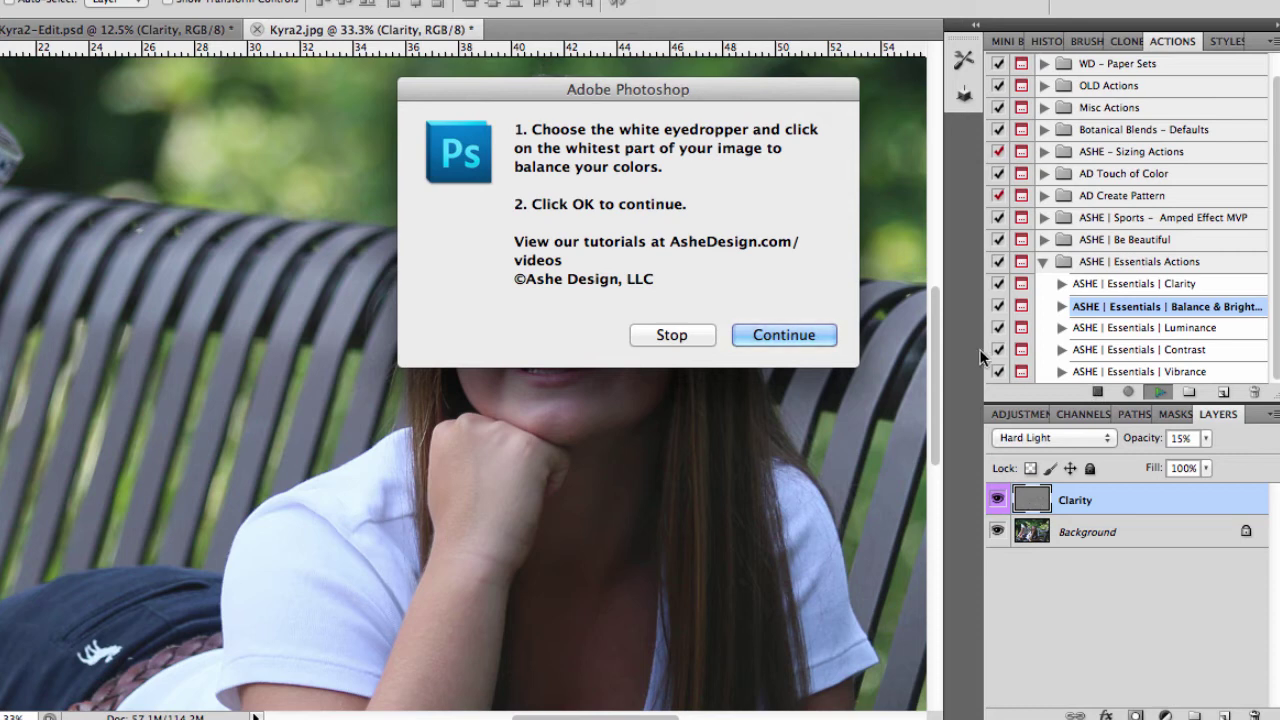
pyautogui.click(784, 335)
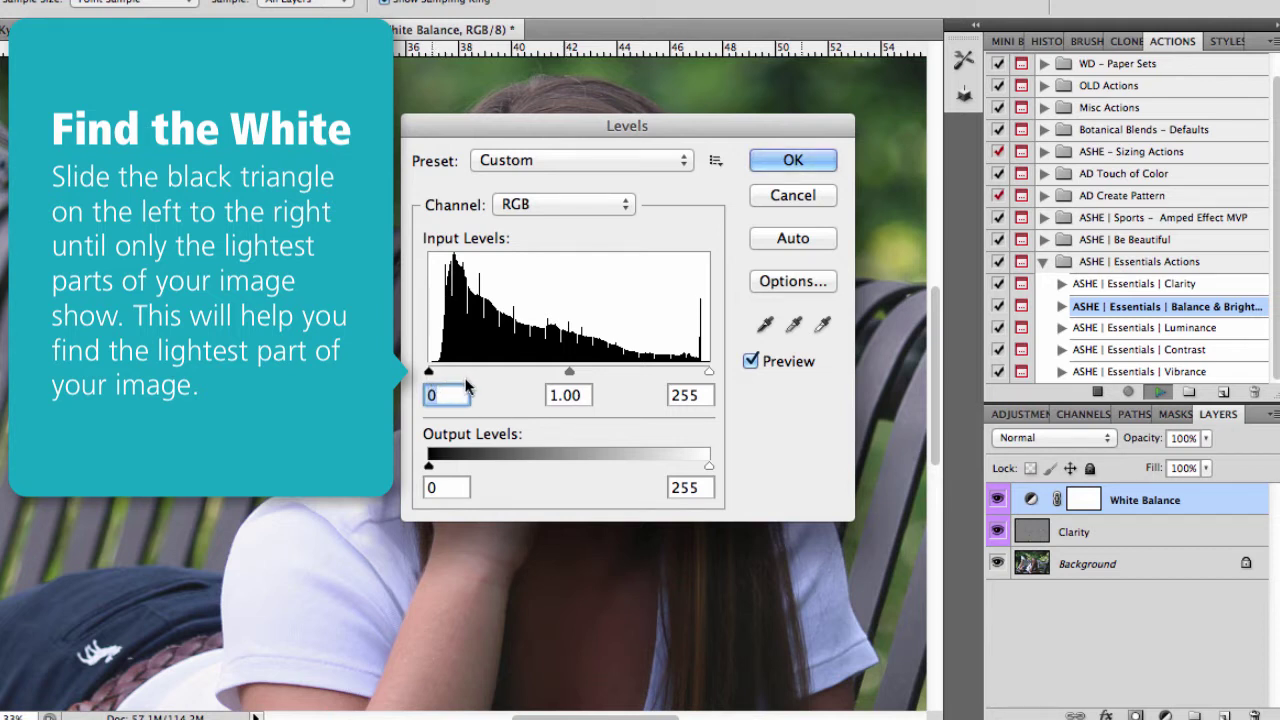
pyautogui.moveTo(429, 371); pyautogui.dragTo(634, 404)
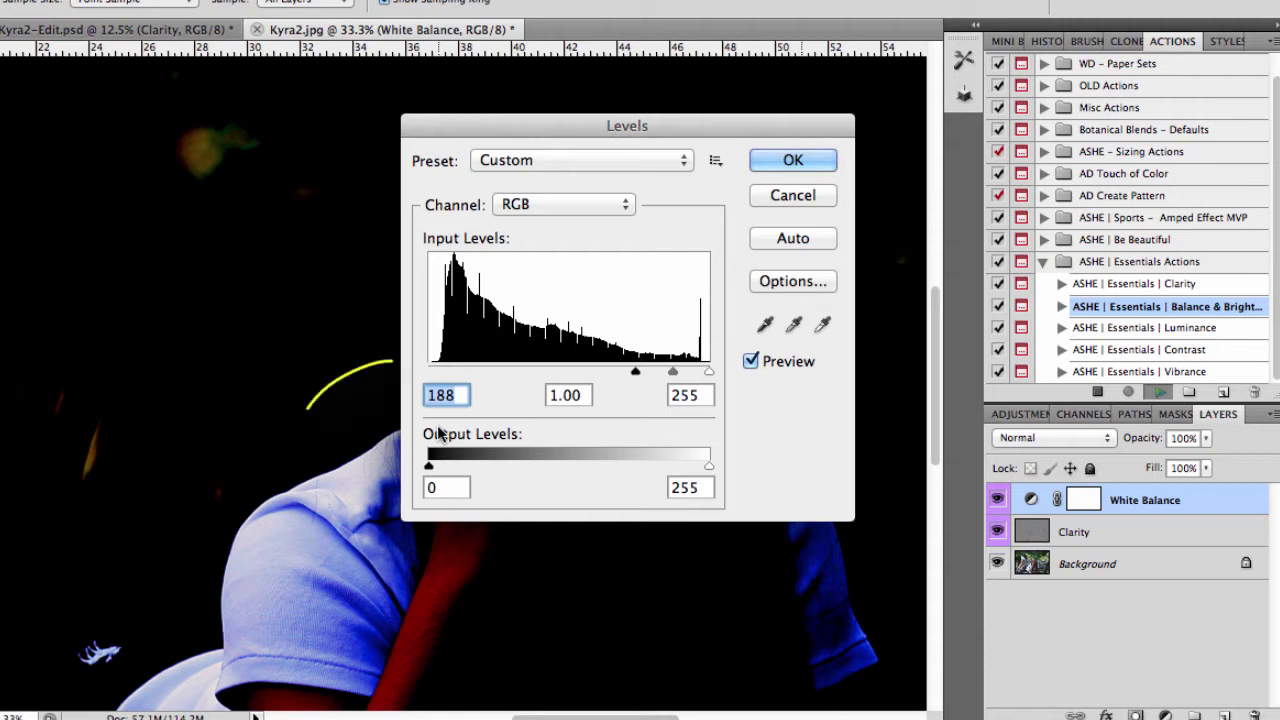
pyautogui.press('super+minus')
pyautogui.press('super+minus')
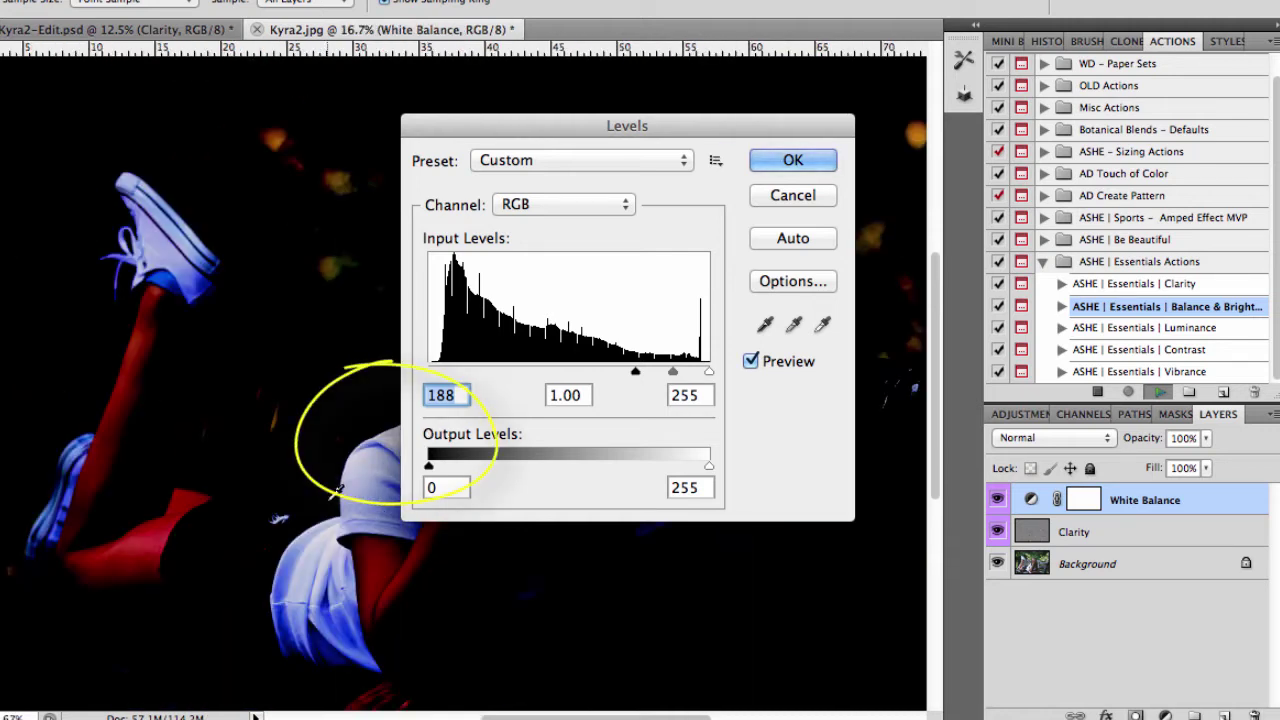
pyautogui.moveTo(636, 372); pyautogui.dragTo(678, 374)
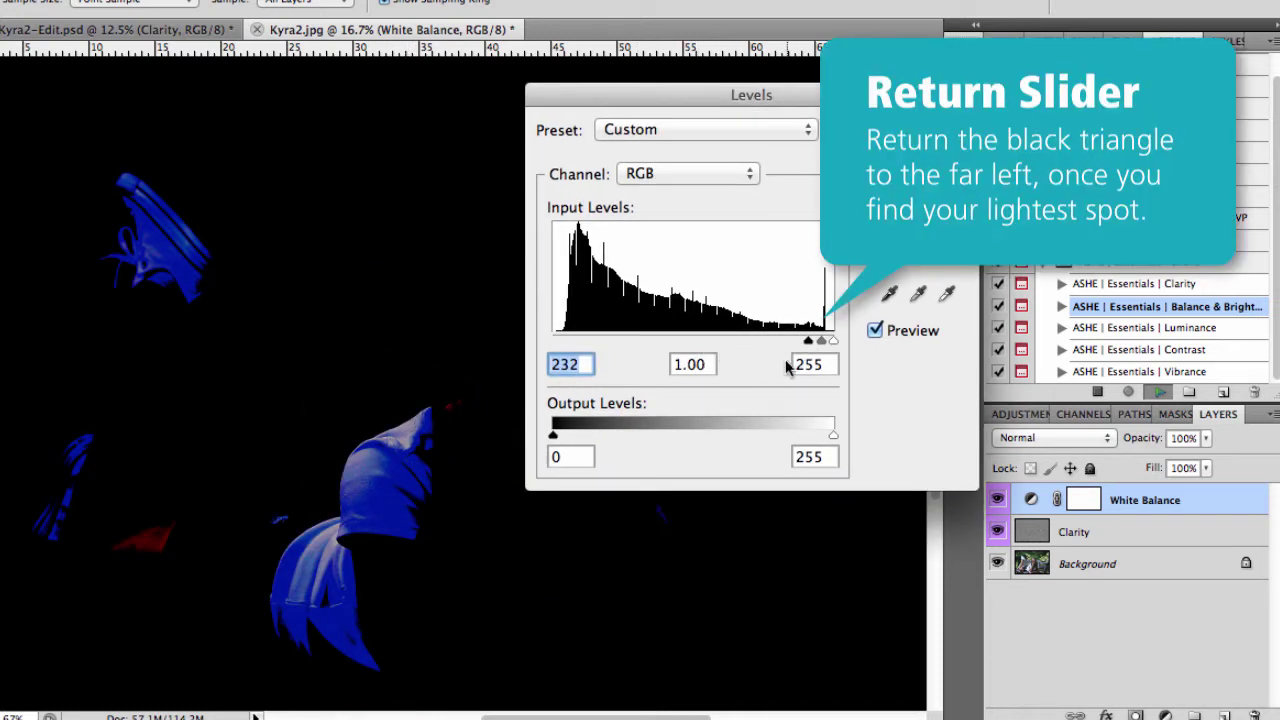
pyautogui.moveTo(808, 345); pyautogui.dragTo(524, 353)
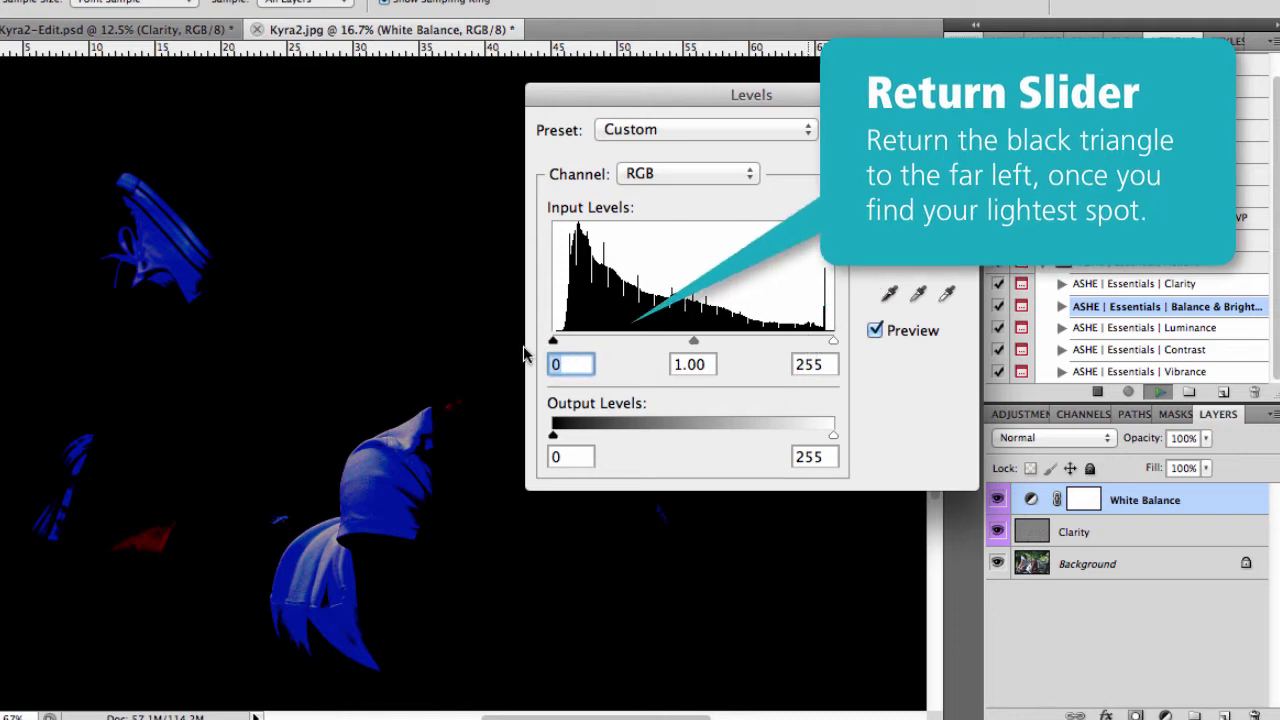
# Step: Set the white point from the lightest spot, compare before/after, and apply the Levels correction
pyautogui.click(946, 293)
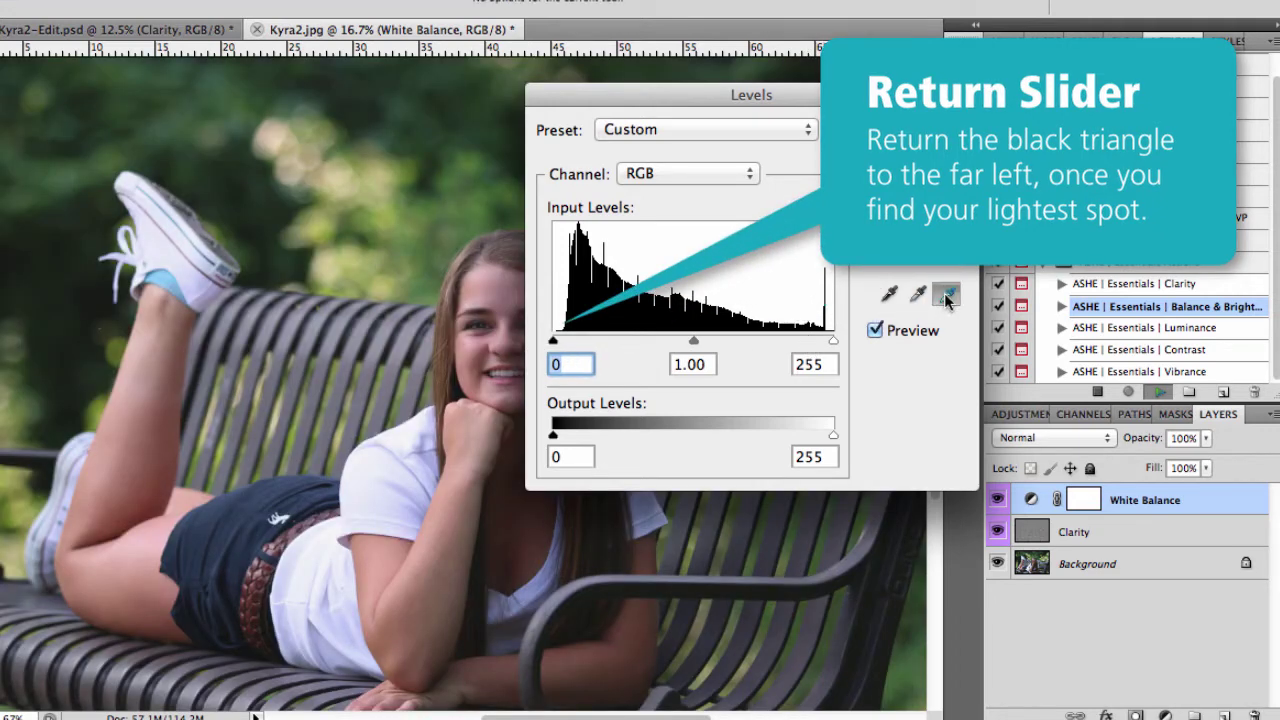
pyautogui.click(419, 422)
pyautogui.moveTo(740, 95); pyautogui.dragTo(1063, 3)
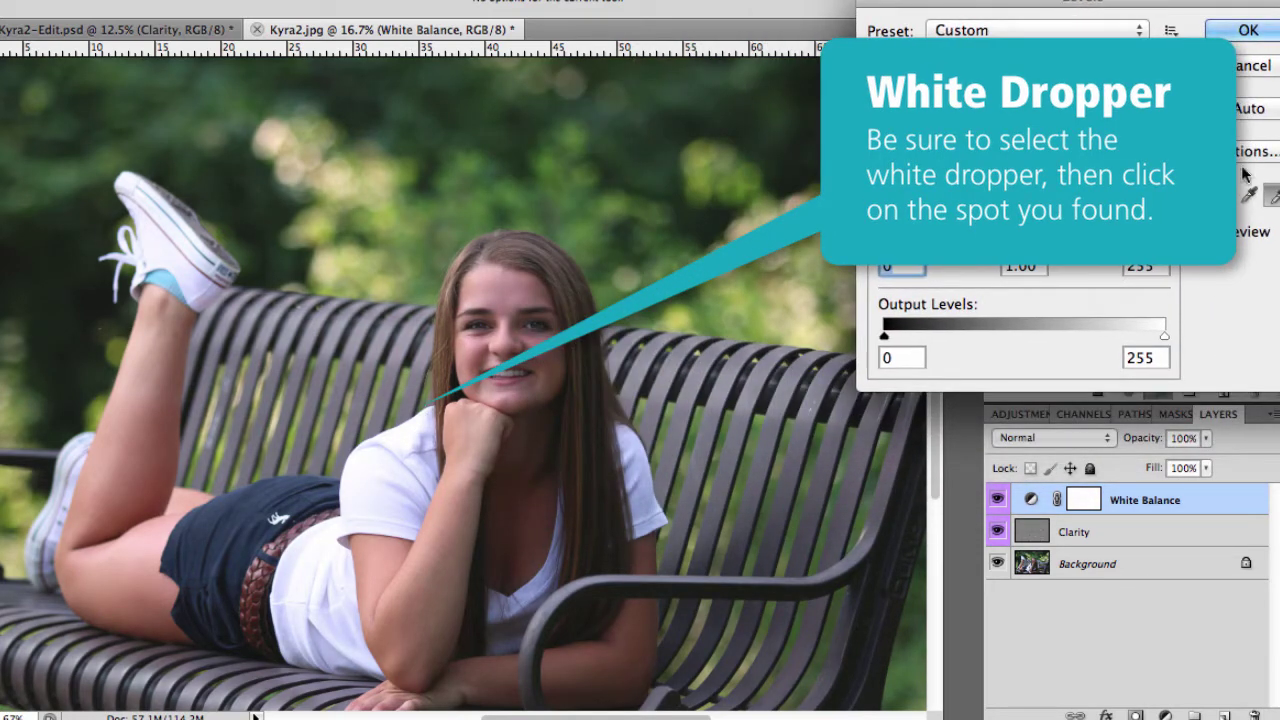
pyautogui.click(1208, 232)
pyautogui.click(1208, 232)
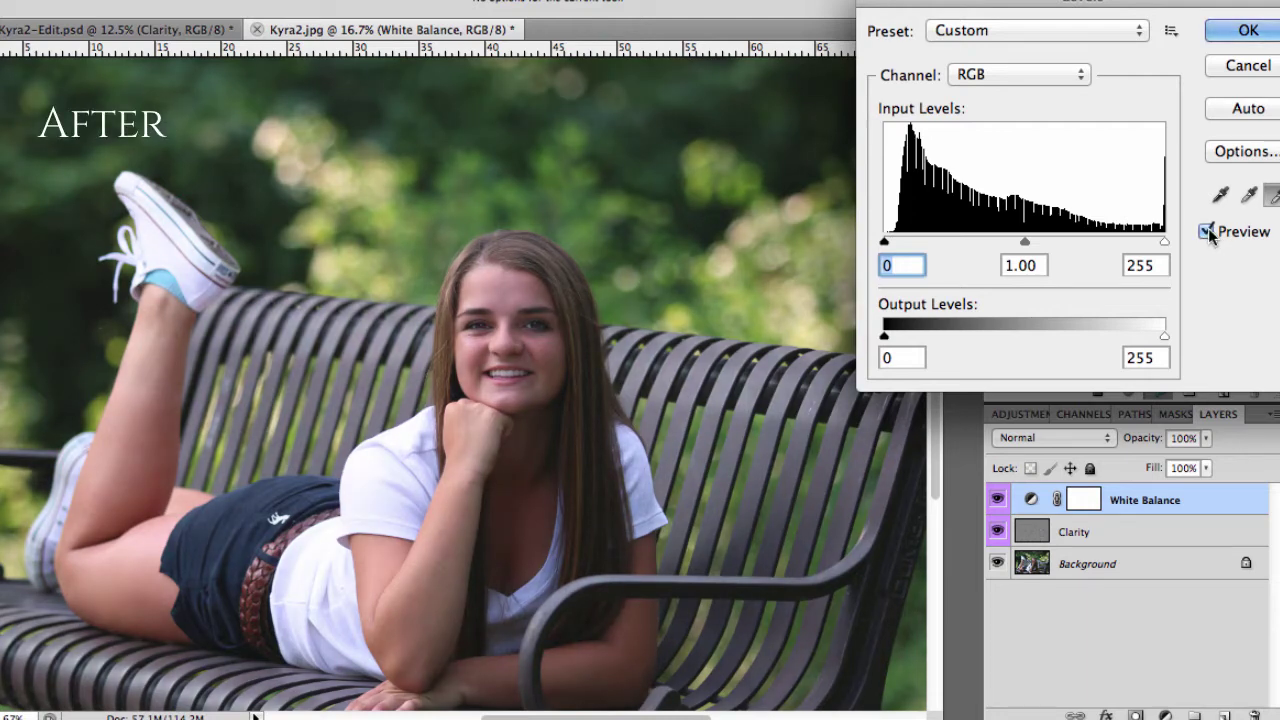
pyautogui.click(1248, 31)
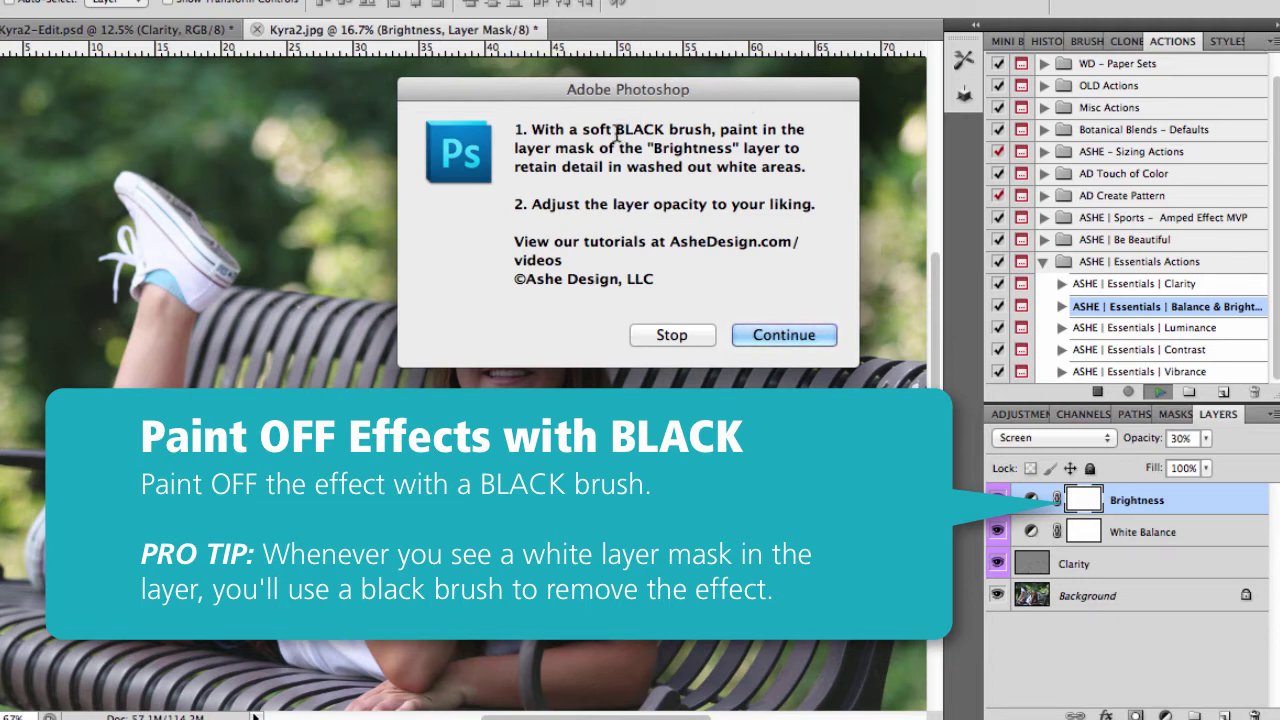
# Step: Continue the action and paint black with a 175 brush on the Brightness mask over the shirt
pyautogui.moveTo(614, 130); pyautogui.dragTo(668, 131)
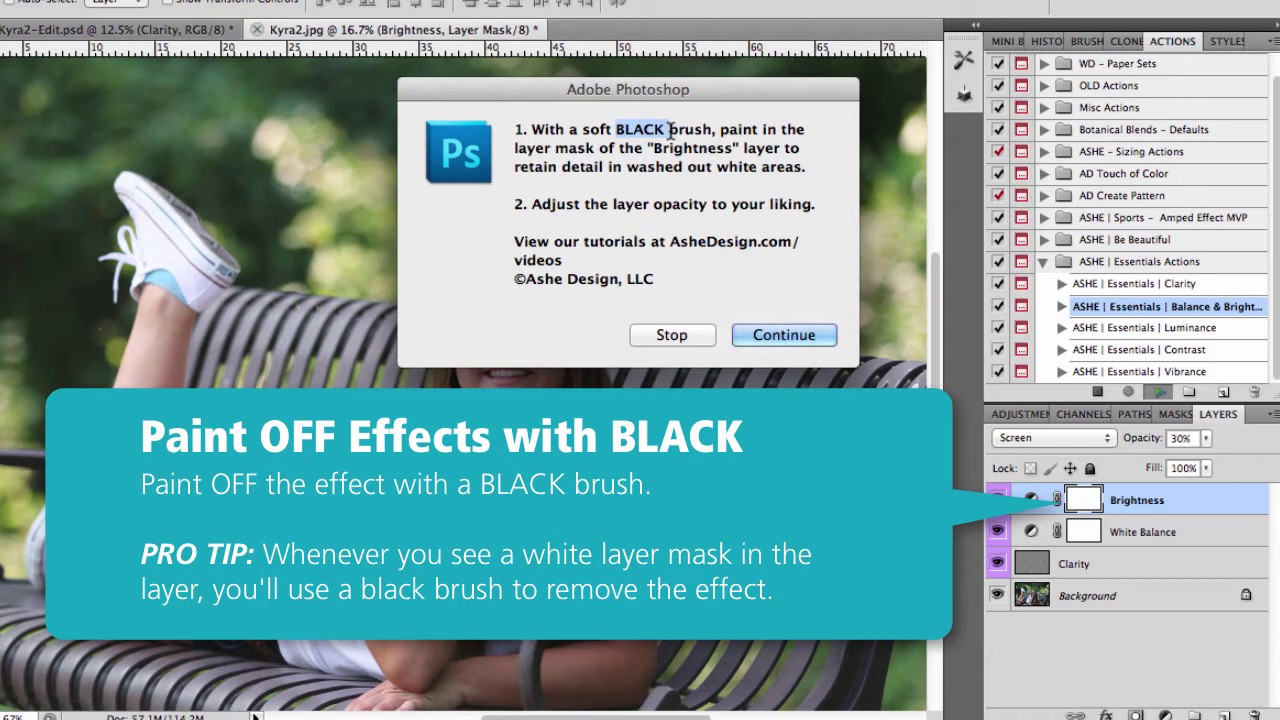
pyautogui.click(775, 334)
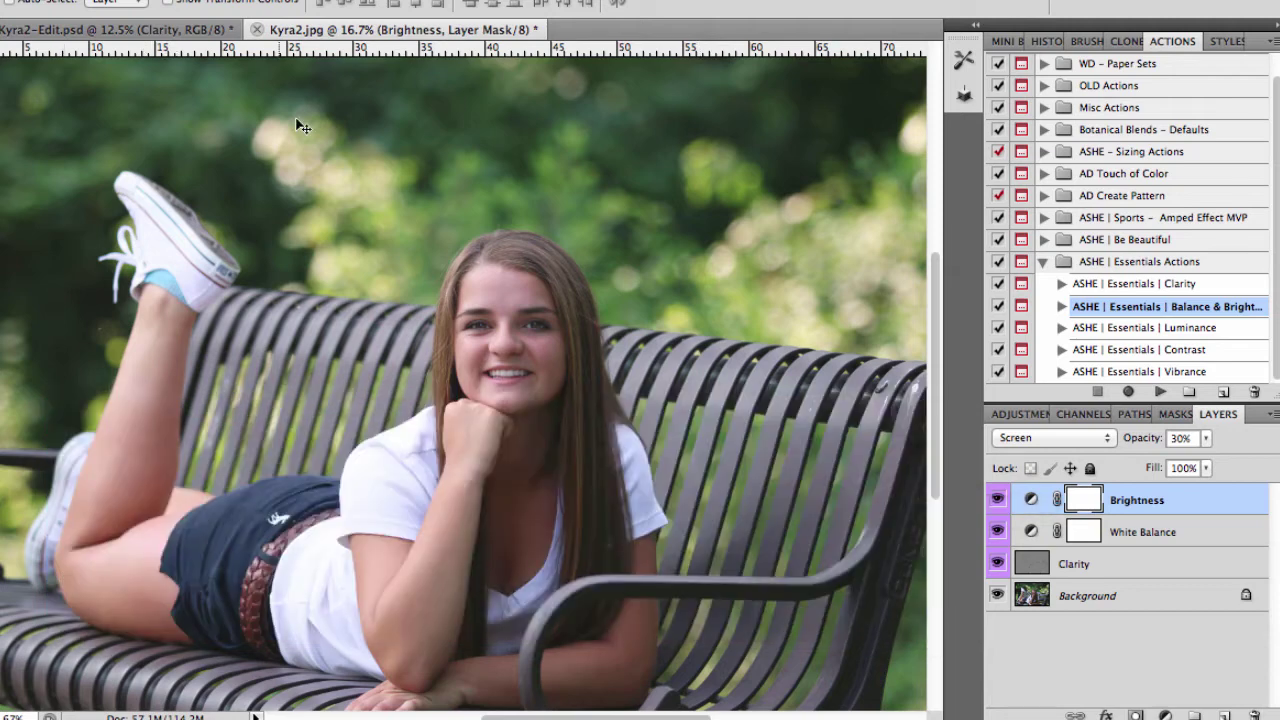
pyautogui.press('b')
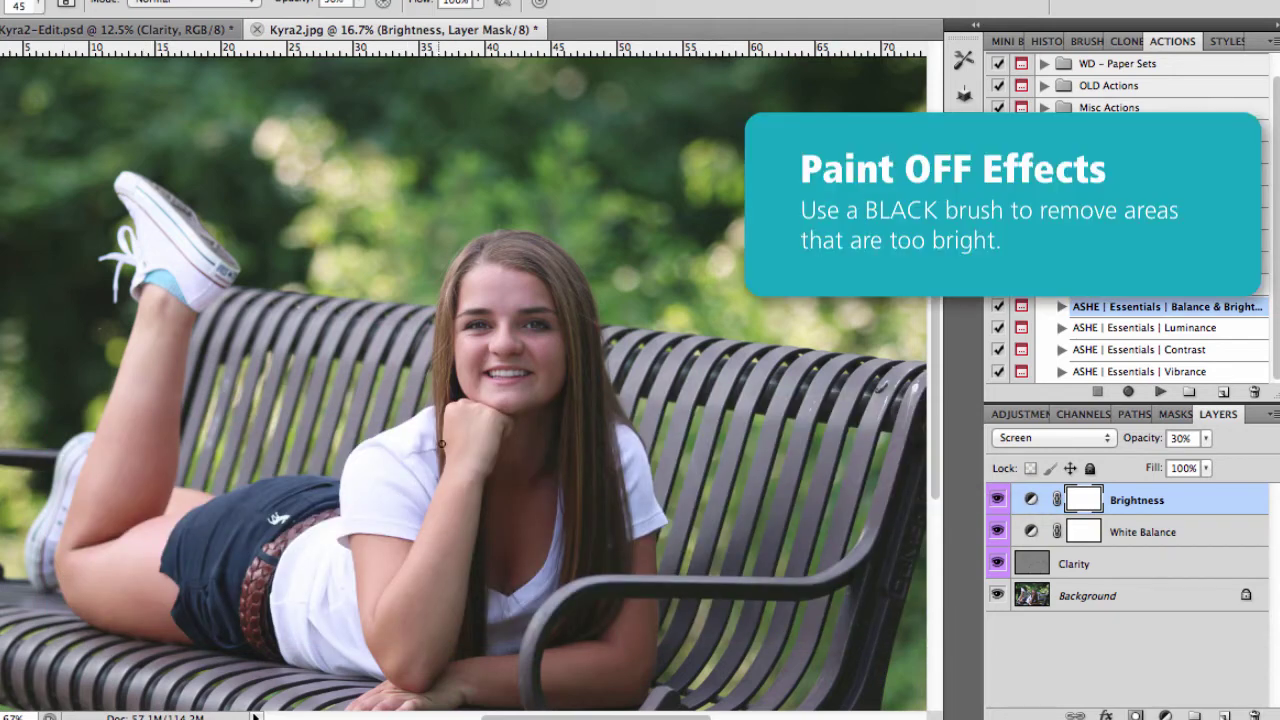
pyautogui.press(']')
pyautogui.press(']')
pyautogui.press(']')
pyautogui.moveTo(360, 500)
pyautogui.mouseDown()
pyautogui.moveTo(337, 552)
pyautogui.moveTo(334, 590)
pyautogui.moveTo(284, 597)
pyautogui.moveTo(283, 627)
pyautogui.moveTo(305, 506)
pyautogui.moveTo(298, 633)
pyautogui.moveTo(309, 561)
pyautogui.moveTo(357, 534)
pyautogui.moveTo(314, 585)
pyautogui.mouseUp()
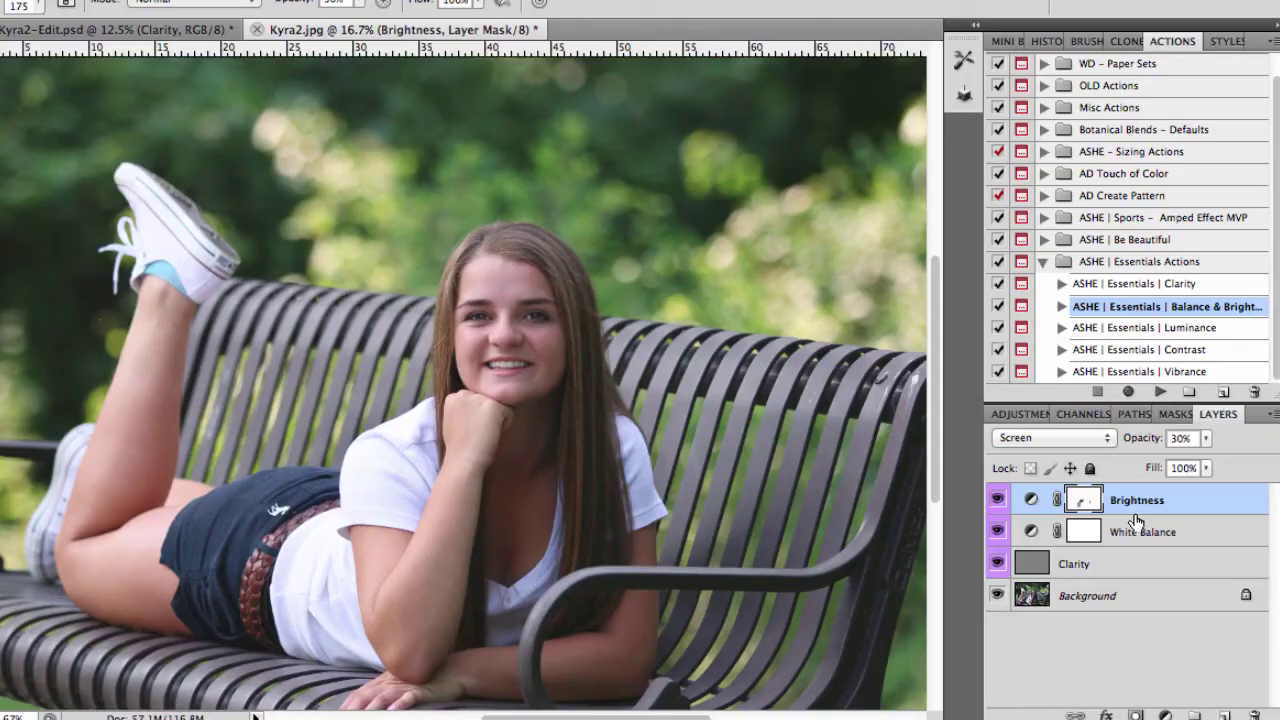
pyautogui.click(1163, 334)
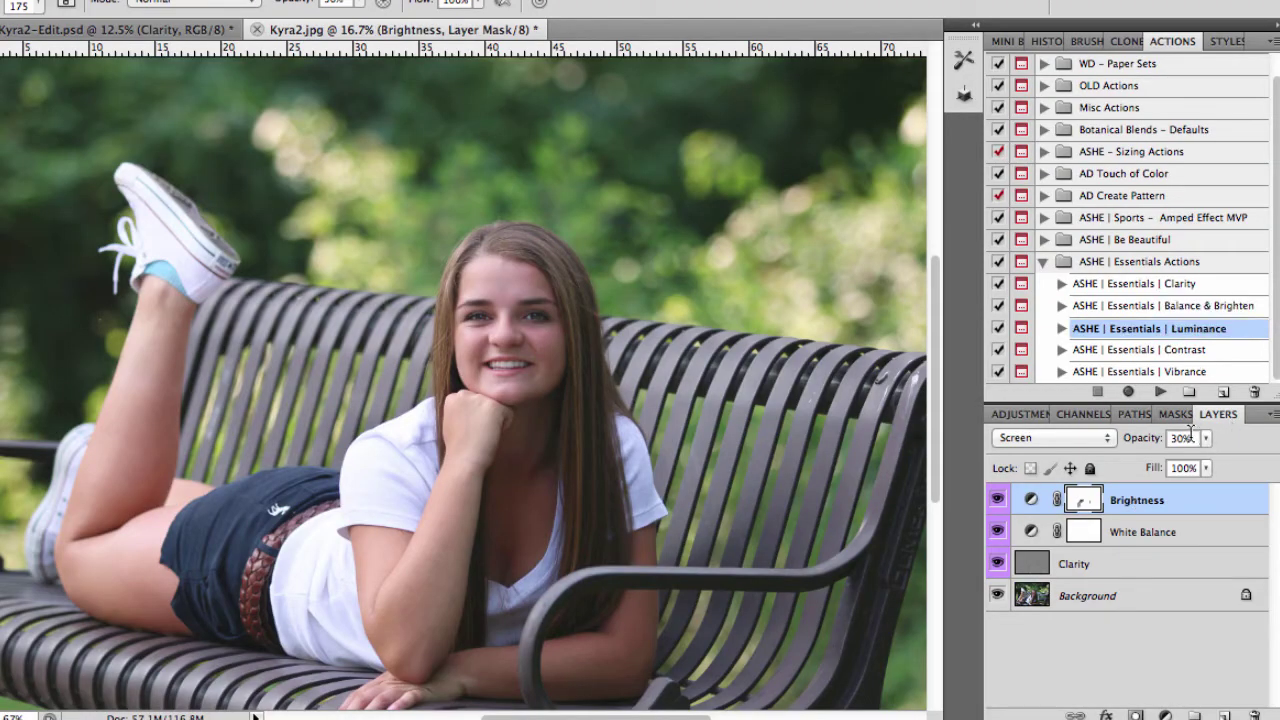
# Step: Run the Luminance action and paint white on its mask over the girl's hair
pyautogui.click(1159, 393)
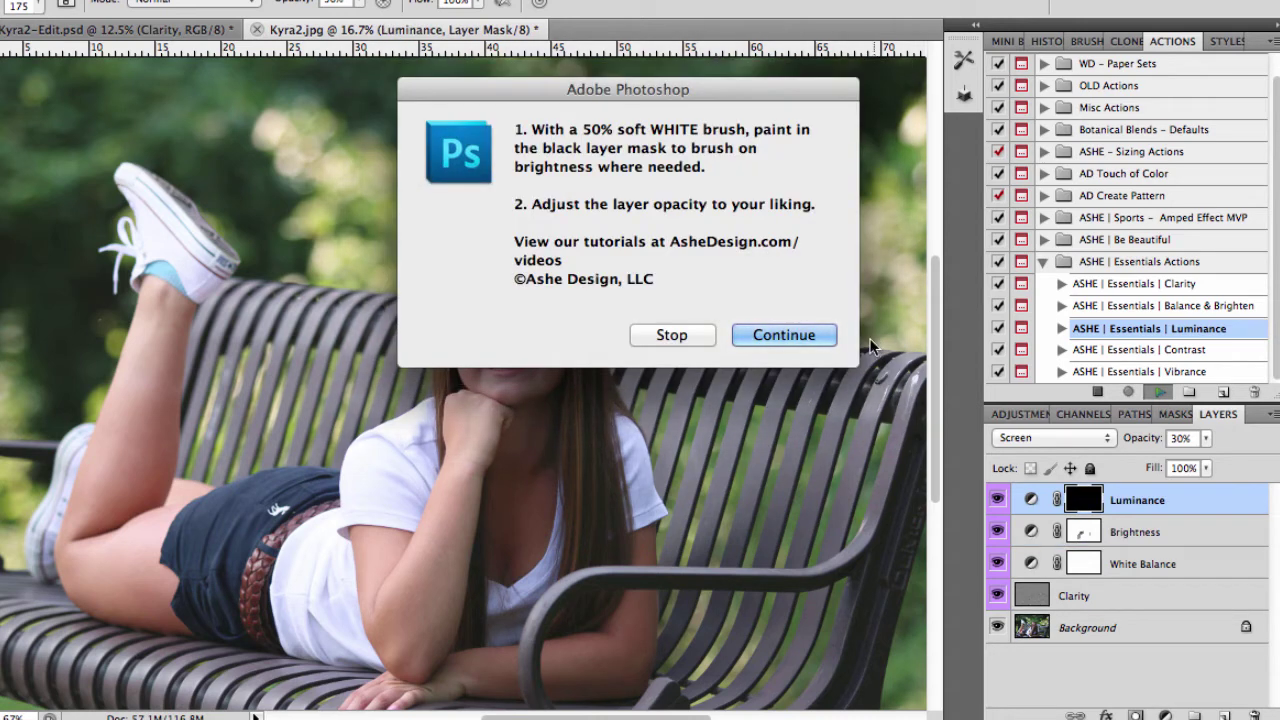
pyautogui.click(782, 336)
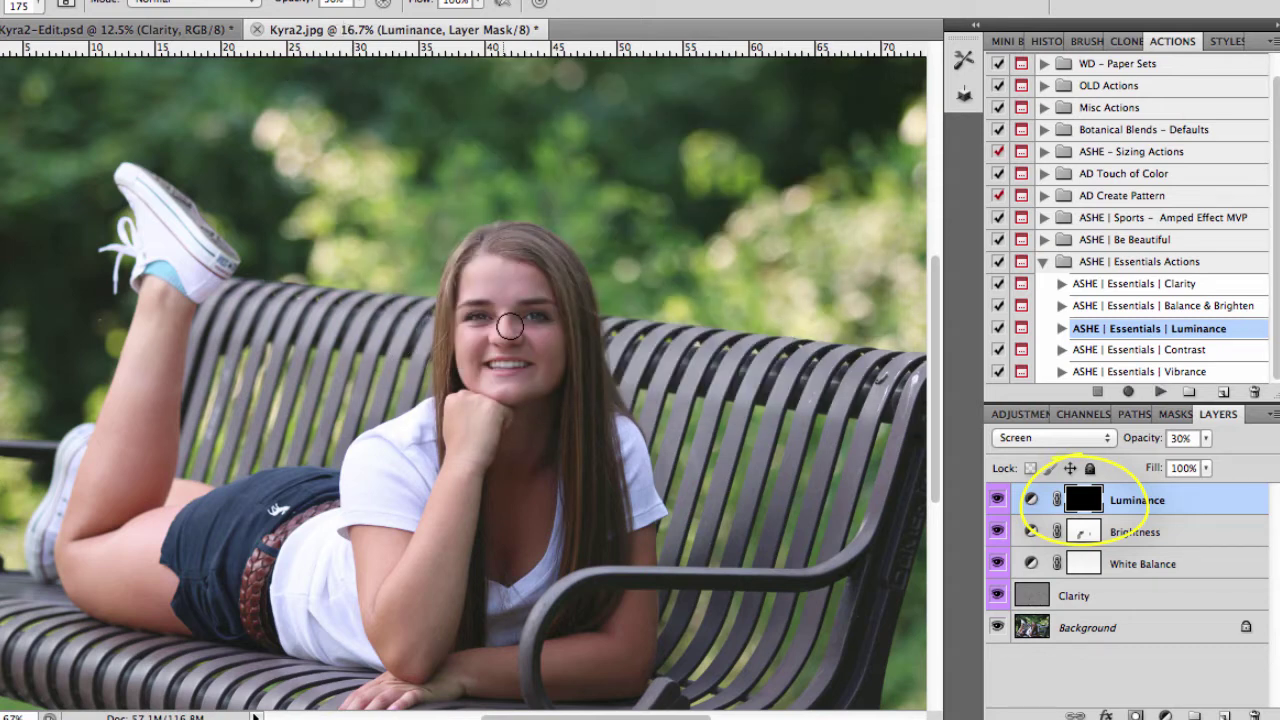
pyautogui.hotkey('ctrl', '+')
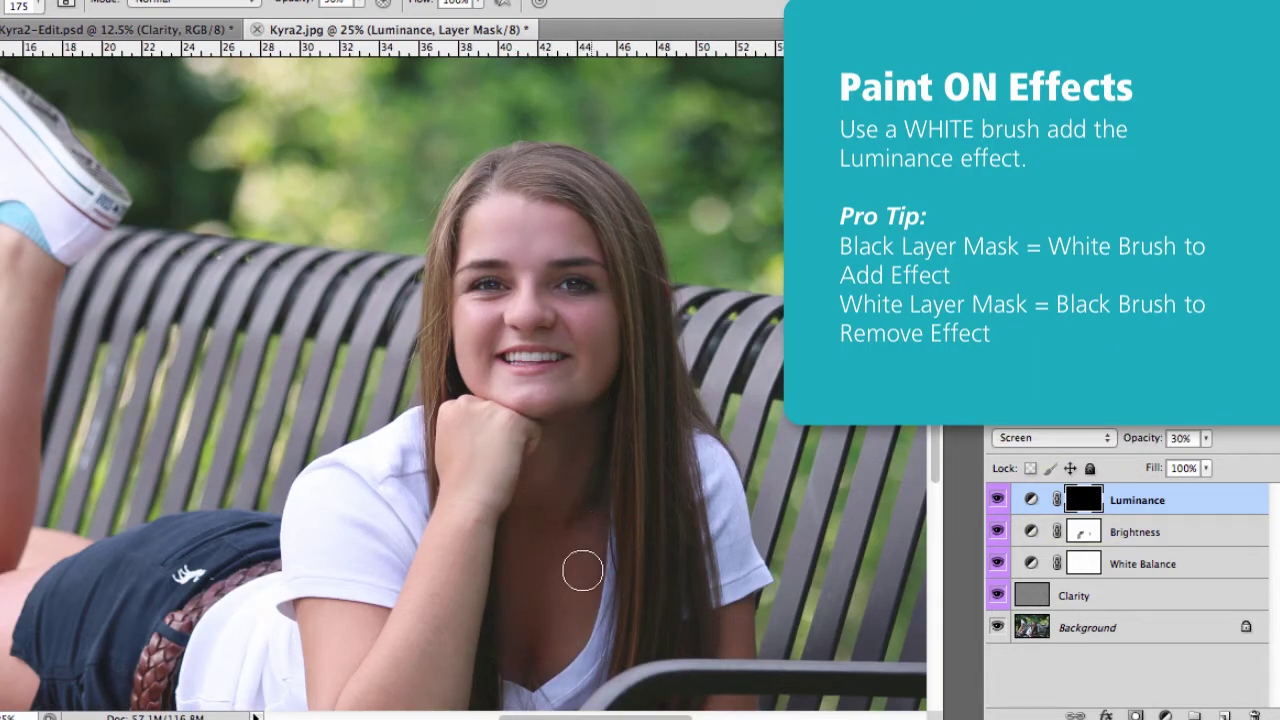
pyautogui.moveTo(571, 577); pyautogui.dragTo(597, 450)
pyautogui.moveTo(427, 381)
pyautogui.mouseDown()
pyautogui.moveTo(418, 264)
pyautogui.moveTo(563, 174)
pyautogui.mouseUp()
pyautogui.moveTo(674, 580); pyautogui.dragTo(669, 596)
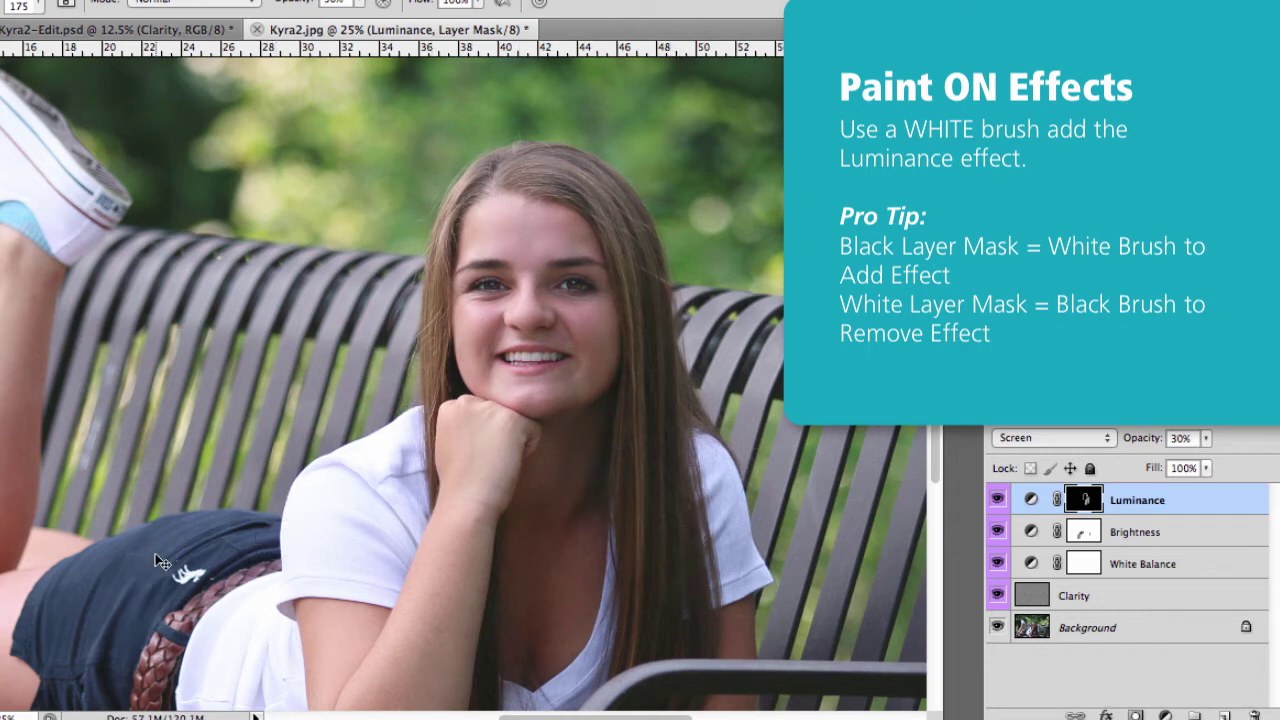
pyautogui.hotkey('ctrl', '-')
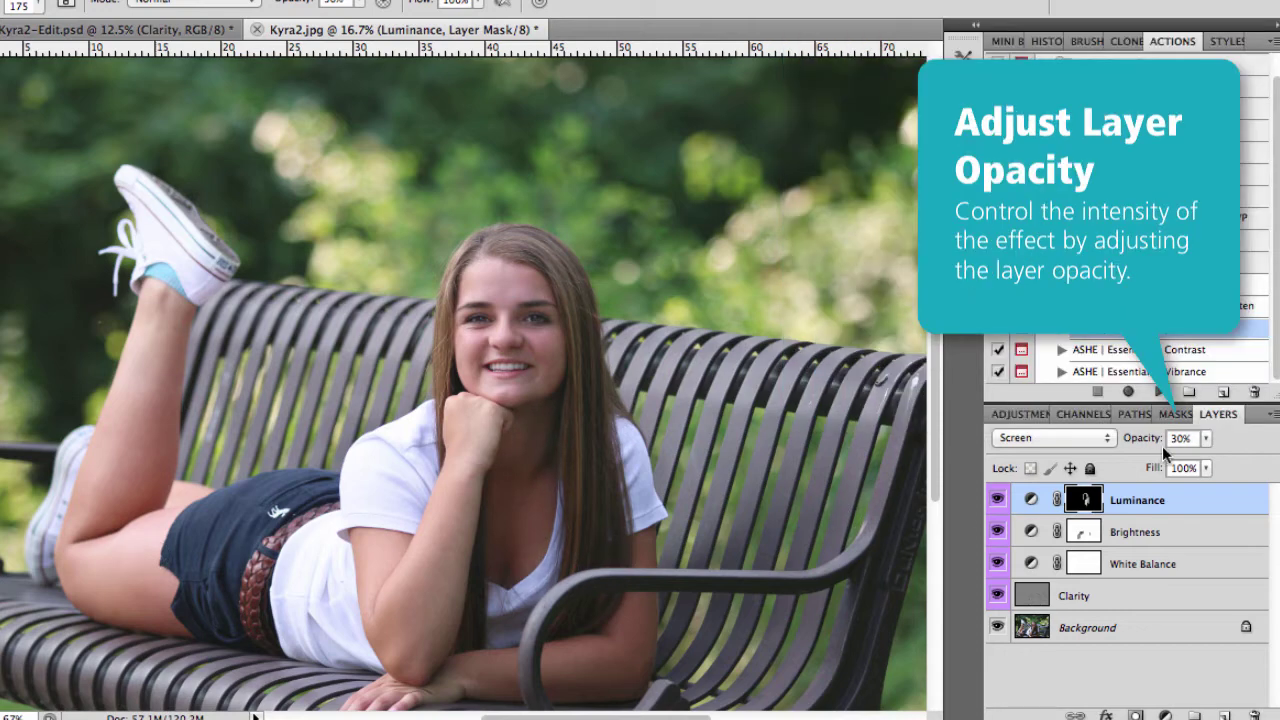
# Step: Set the Luminance layer's opacity to 28%
pyautogui.click(1205, 439)
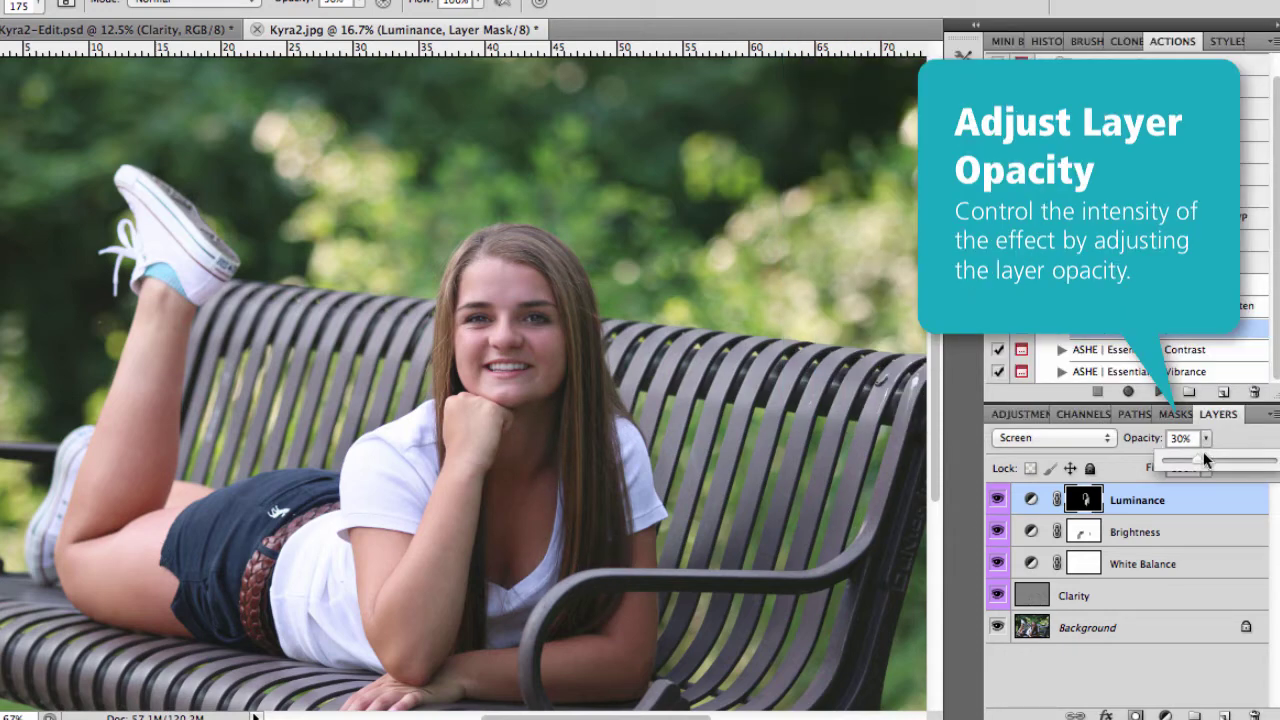
pyautogui.moveTo(1196, 458); pyautogui.dragTo(1217, 473)
pyautogui.click(1140, 510)
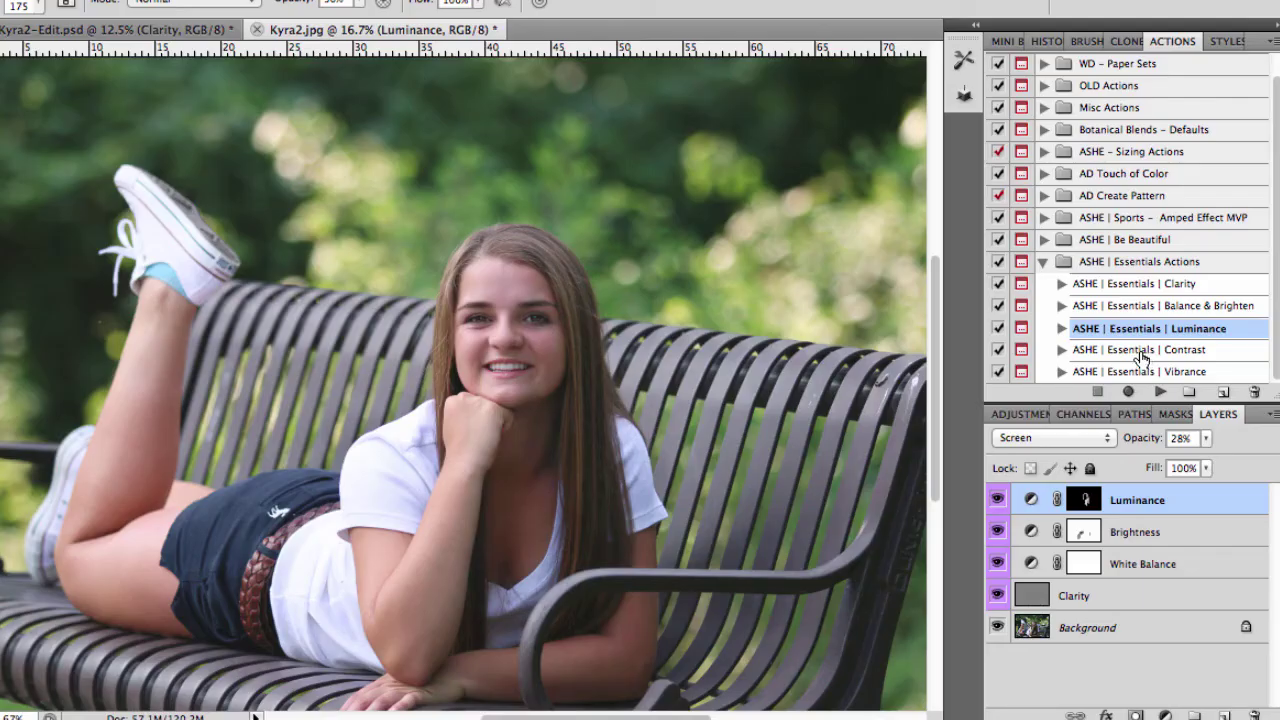
pyautogui.click(1139, 351)
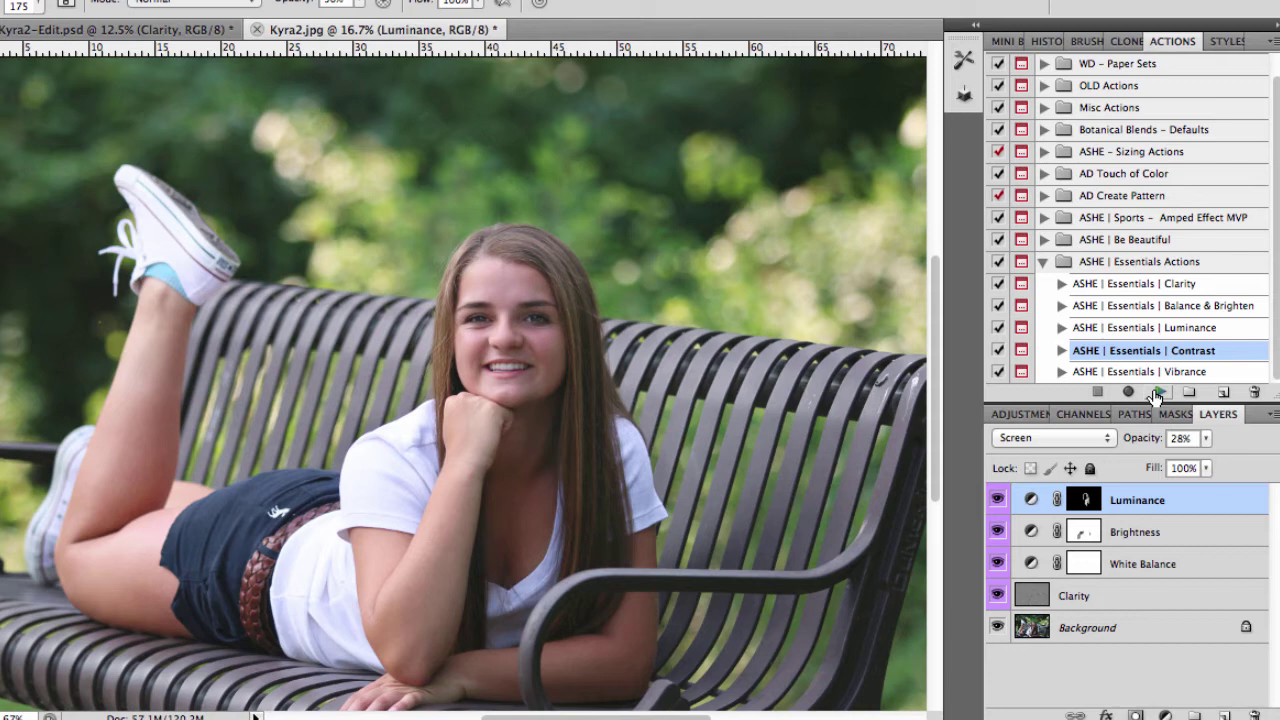
# Step: Run the Contrast action and paint white with a 700 brush over head, arm, bench and clothes
pyautogui.click(1157, 392)
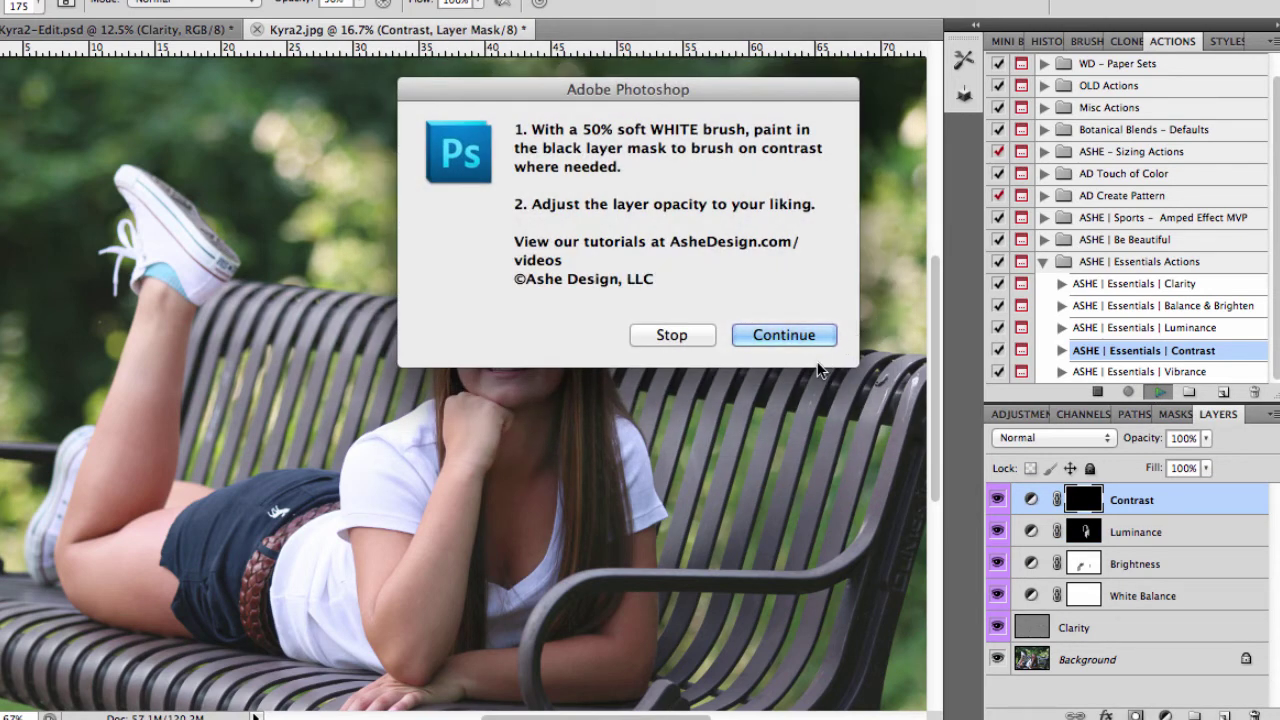
pyautogui.doubleClick(672, 136)
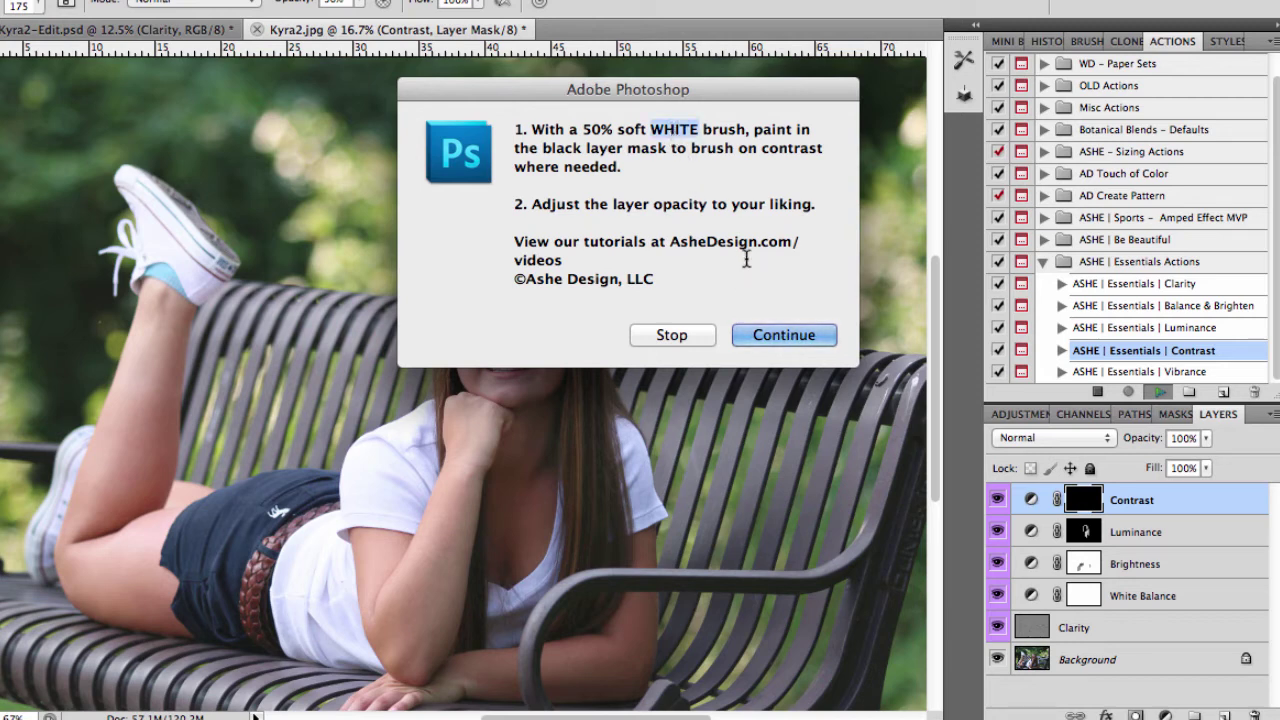
pyautogui.click(775, 335)
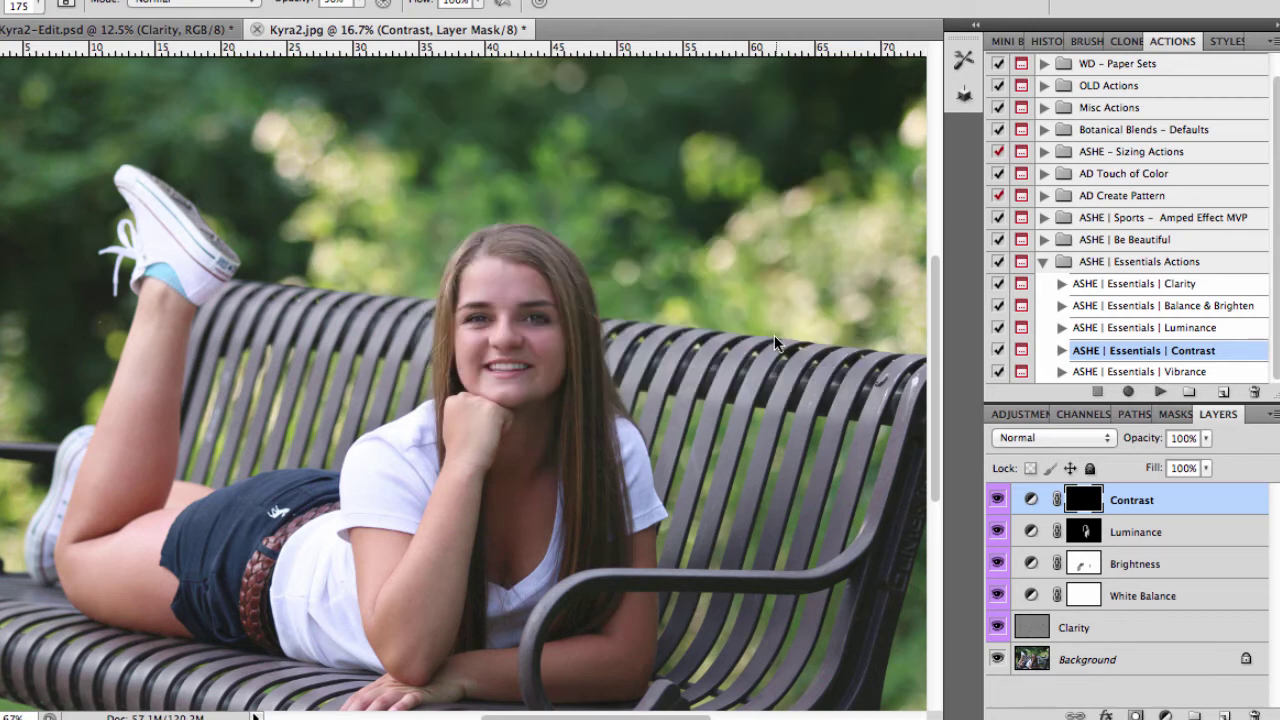
pyautogui.press(']')
pyautogui.press(']')
pyautogui.press(']')
pyautogui.press(']')
pyautogui.press(']')
pyautogui.press(']')
pyautogui.press(']')
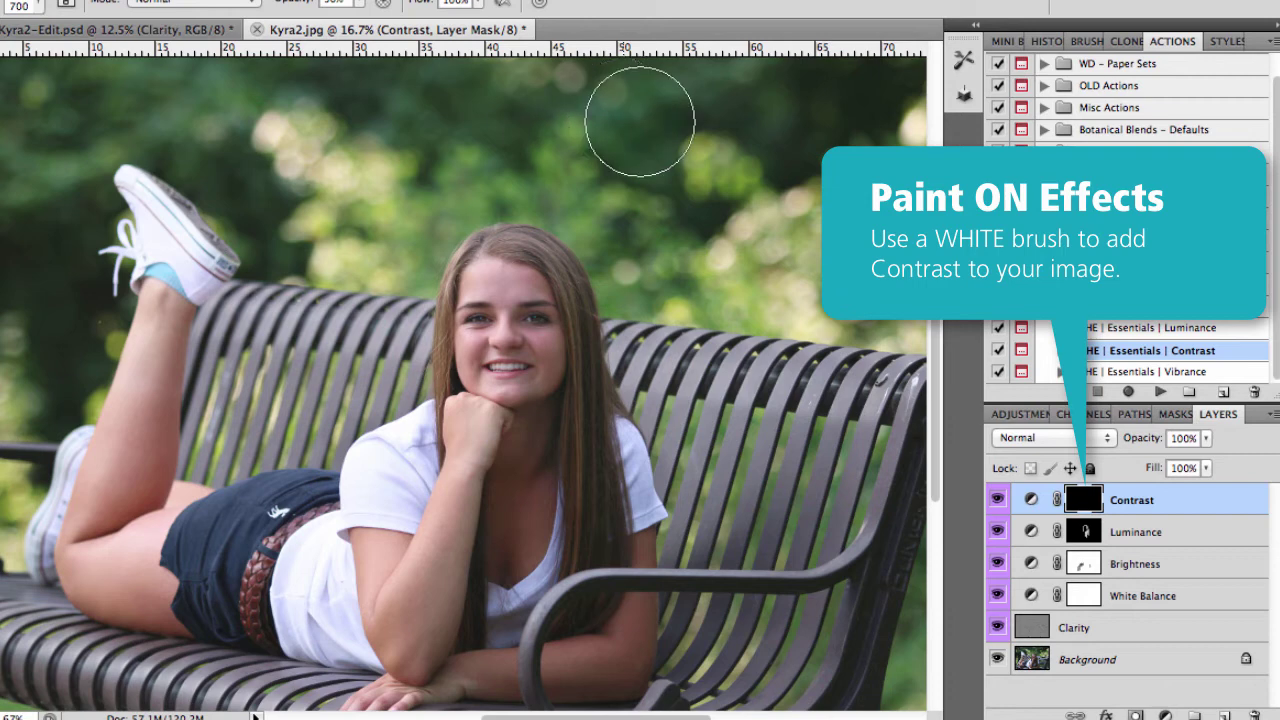
pyautogui.moveTo(586, 229)
pyautogui.mouseDown()
pyautogui.moveTo(579, 265)
pyautogui.moveTo(614, 271)
pyautogui.mouseUp()
pyautogui.moveTo(655, 587)
pyautogui.mouseDown()
pyautogui.moveTo(641, 420)
pyautogui.moveTo(614, 608)
pyautogui.mouseUp()
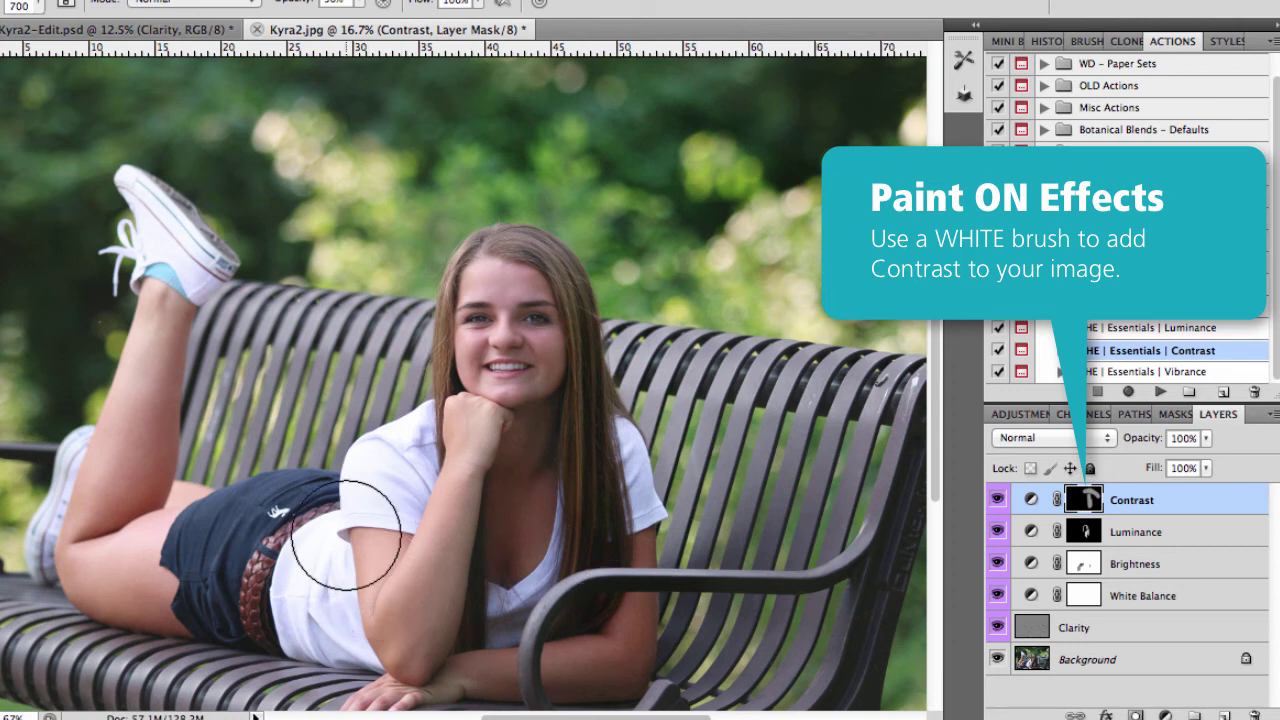
pyautogui.moveTo(378, 540)
pyautogui.mouseDown()
pyautogui.moveTo(323, 470)
pyautogui.moveTo(336, 491)
pyautogui.moveTo(291, 568)
pyautogui.moveTo(210, 538)
pyautogui.moveTo(316, 576)
pyautogui.moveTo(350, 544)
pyautogui.moveTo(335, 493)
pyautogui.mouseUp()
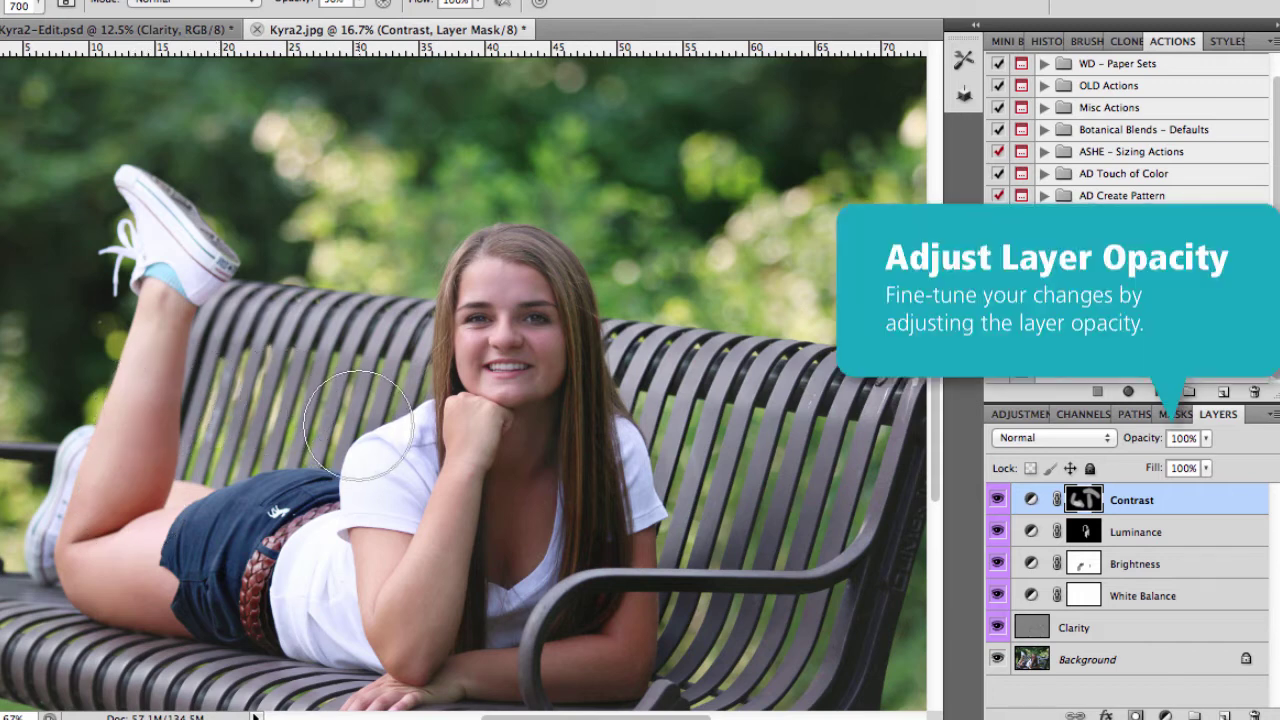
# Step: Toggle the Contrast layer's visibility twice to compare before and after, leaving it visible
pyautogui.click(997, 502)
pyautogui.click(997, 502)
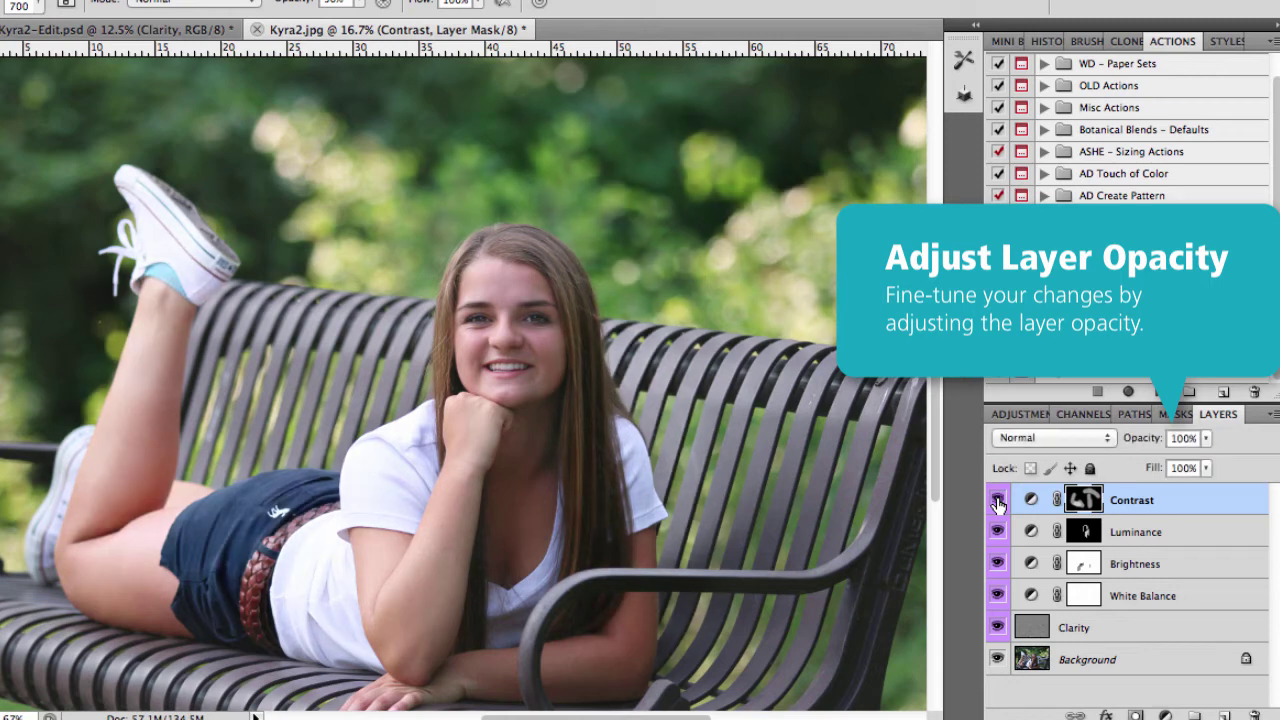
pyautogui.click(997, 502)
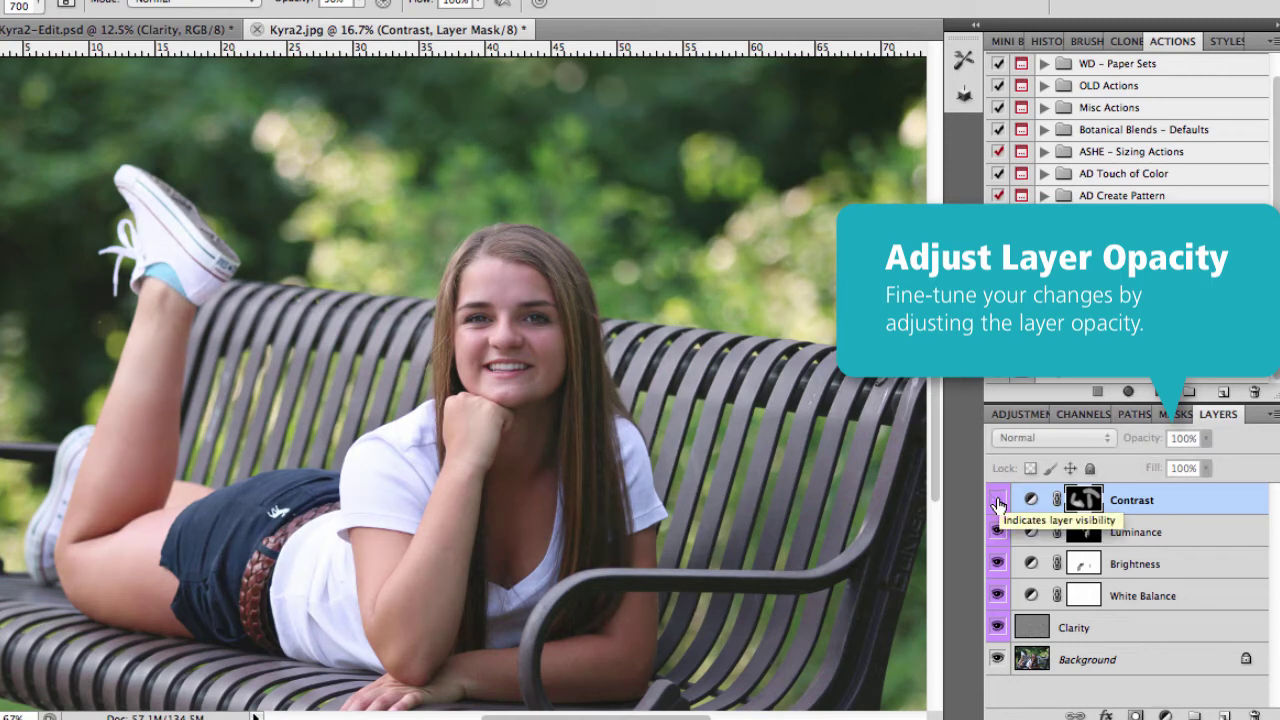
pyautogui.click(997, 502)
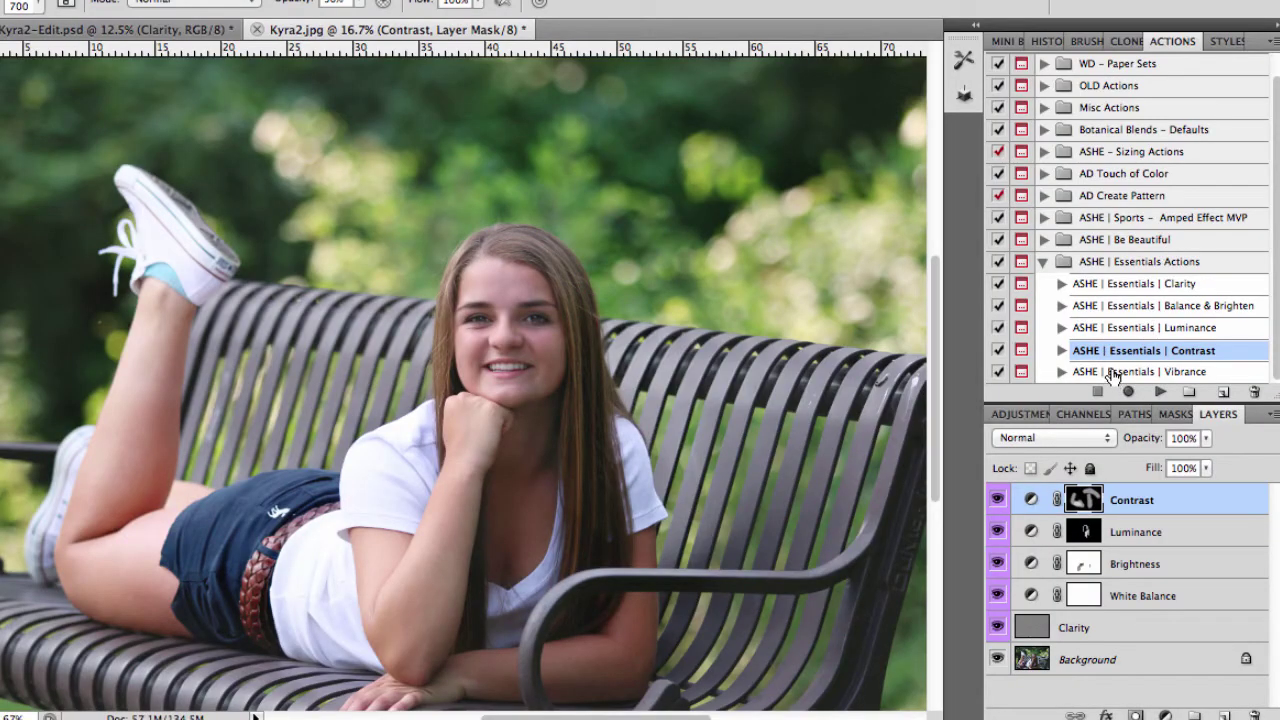
# Step: Run the Vibrance action, paint its mask over the shirt, arm and bench, and keep it visible
pyautogui.click(1112, 373)
pyautogui.click(1160, 392)
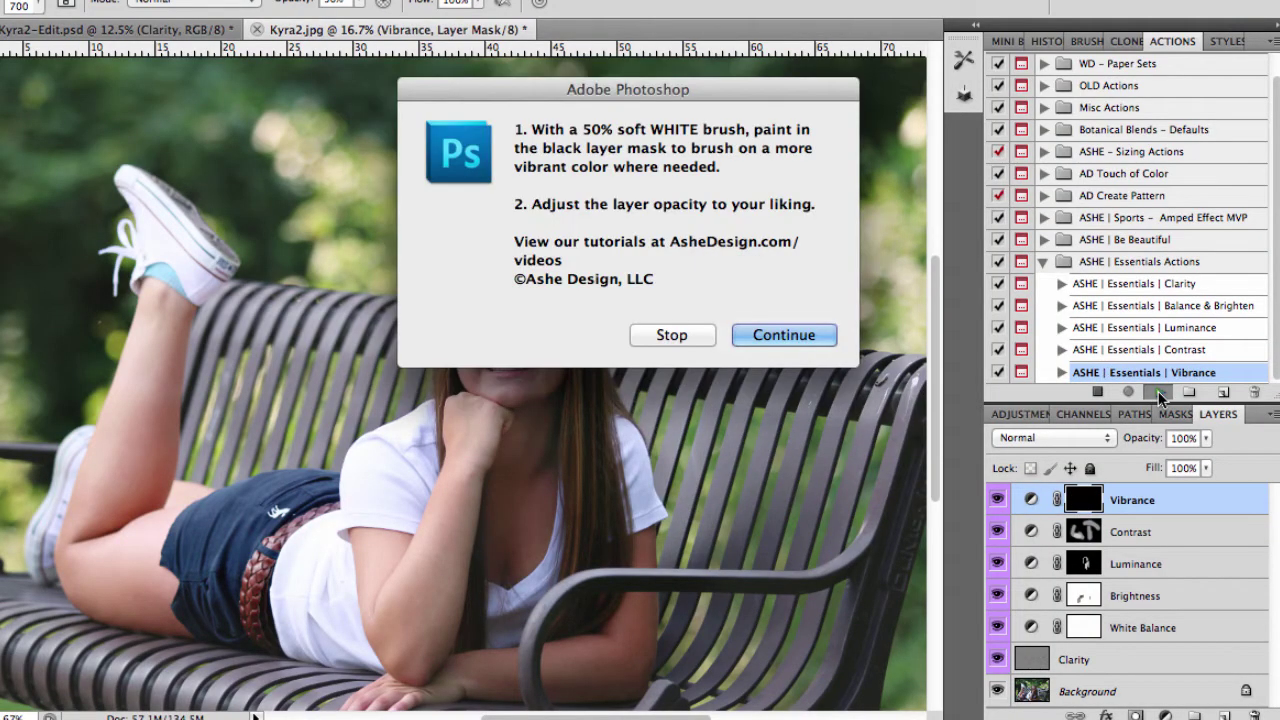
pyautogui.click(800, 334)
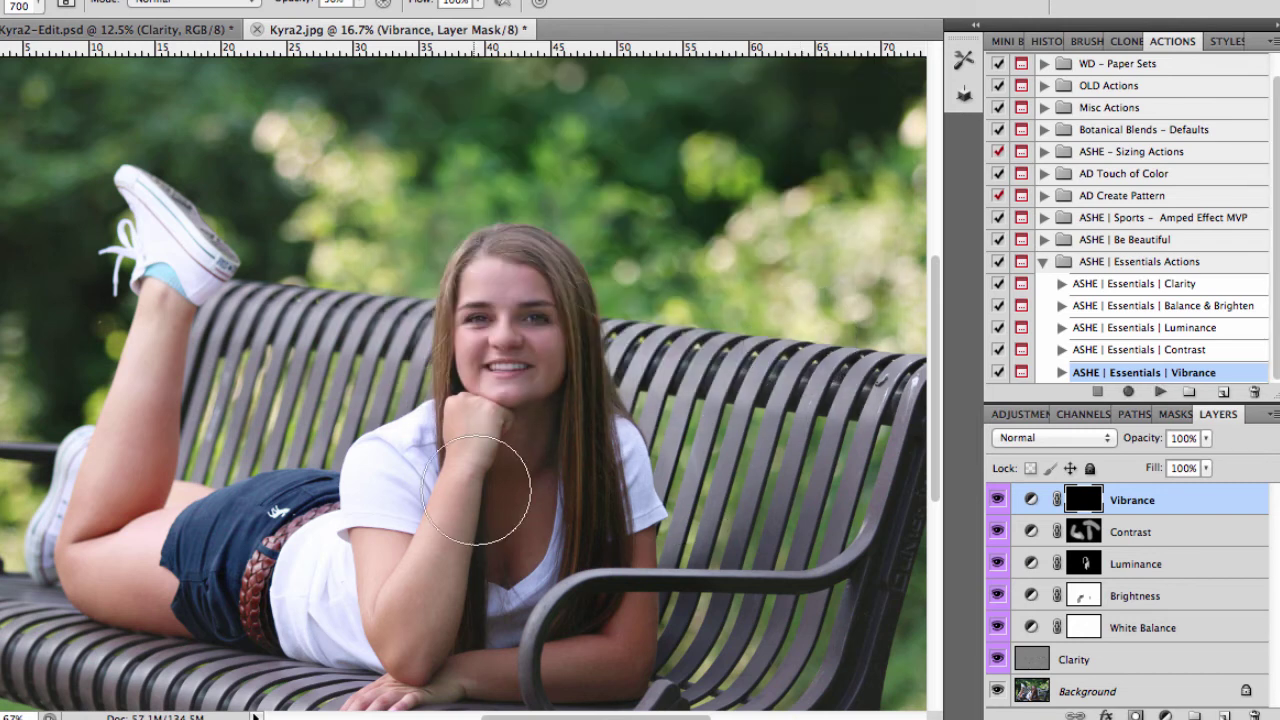
pyautogui.moveTo(385, 491)
pyautogui.mouseDown()
pyautogui.moveTo(360, 525)
pyautogui.moveTo(347, 600)
pyautogui.mouseUp()
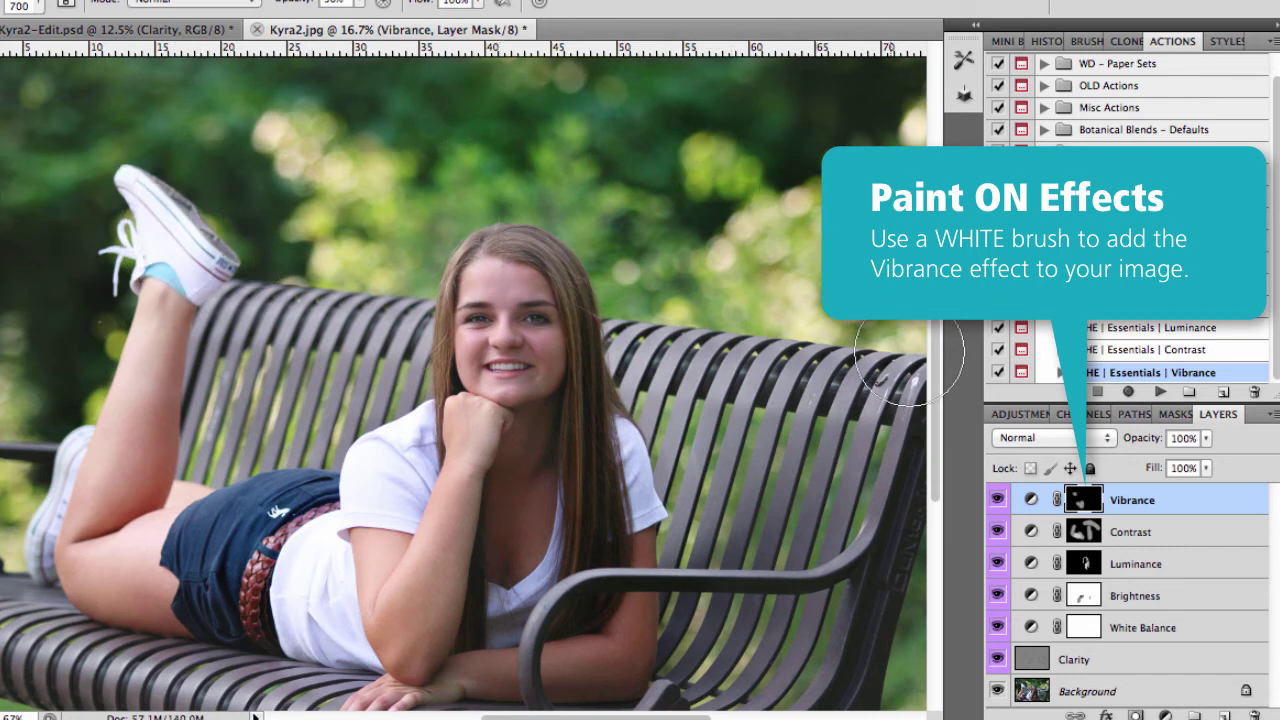
pyautogui.moveTo(910, 470)
pyautogui.mouseDown()
pyautogui.moveTo(808, 543)
pyautogui.moveTo(569, 637)
pyautogui.moveTo(843, 523)
pyautogui.moveTo(838, 443)
pyautogui.mouseUp()
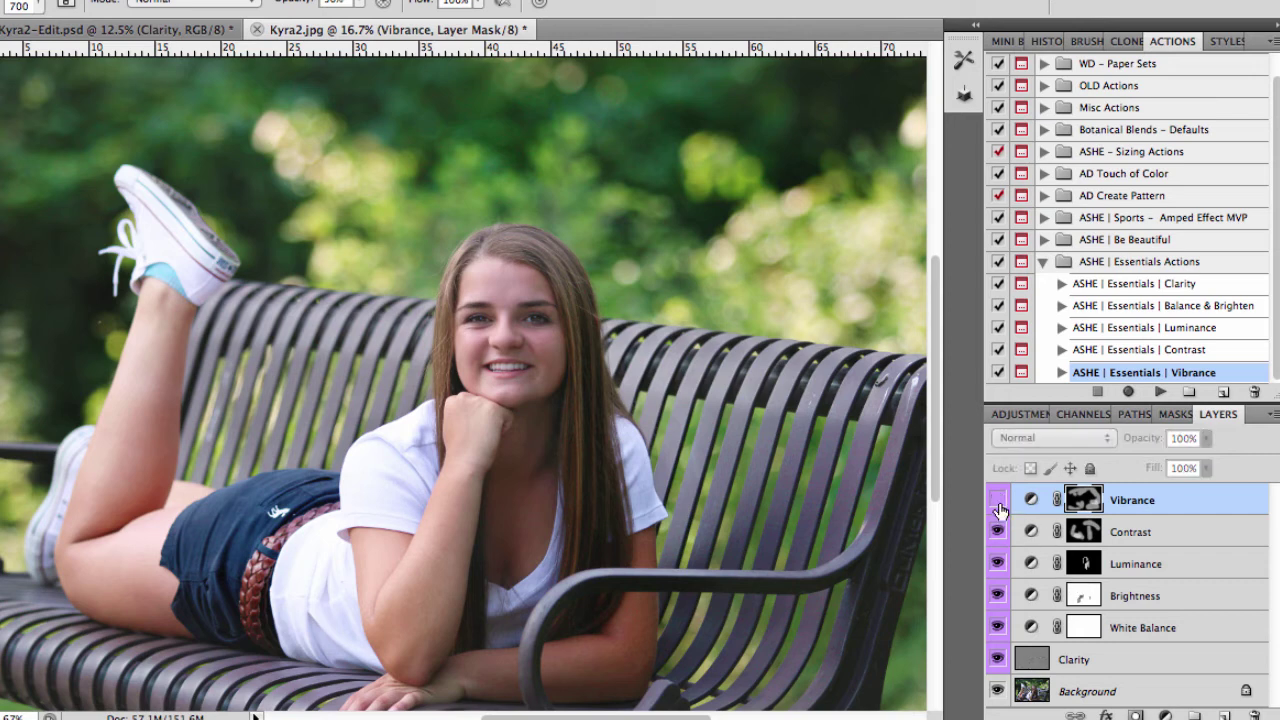
pyautogui.click(998, 502)
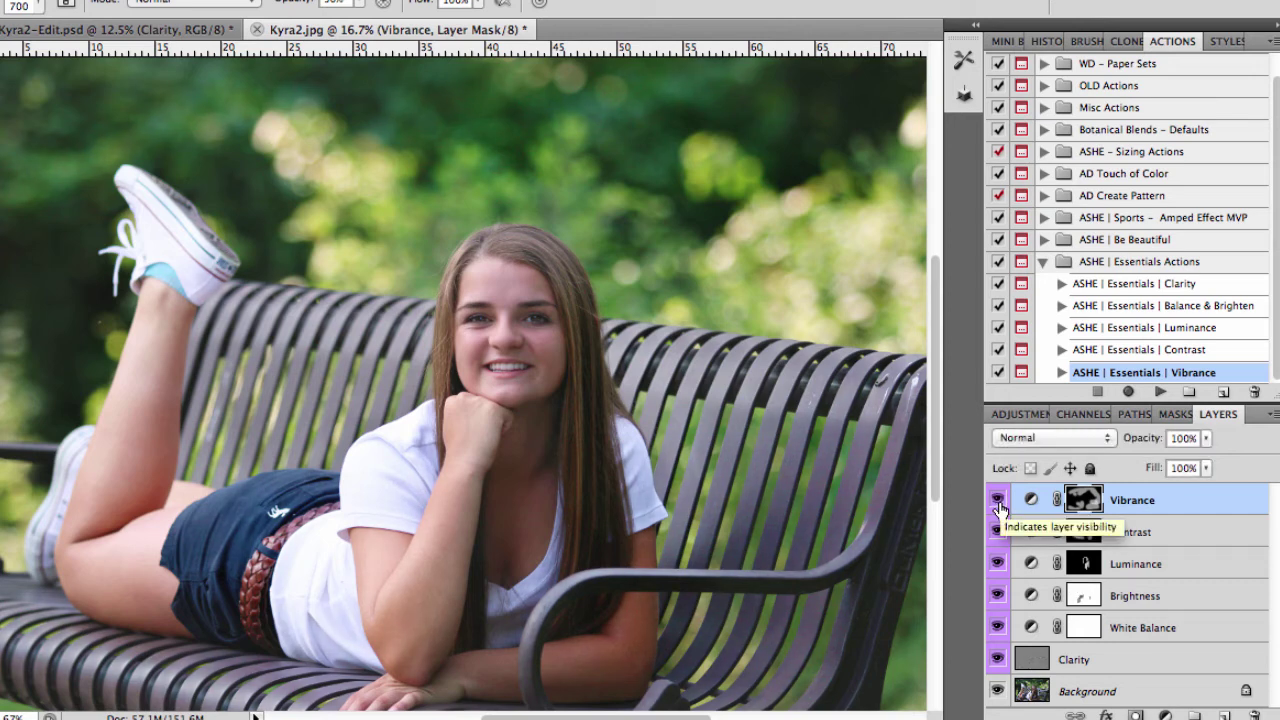